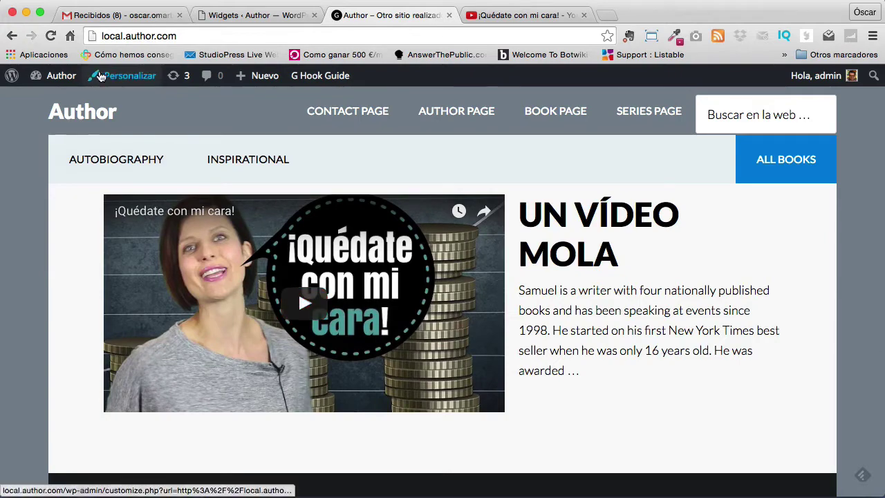
# Look through the site's front page from the featured book down to the "Un vídeo mola" video section
pyautogui.moveTo(63, 78)
pyautogui.scroll(-10, 298, 291)
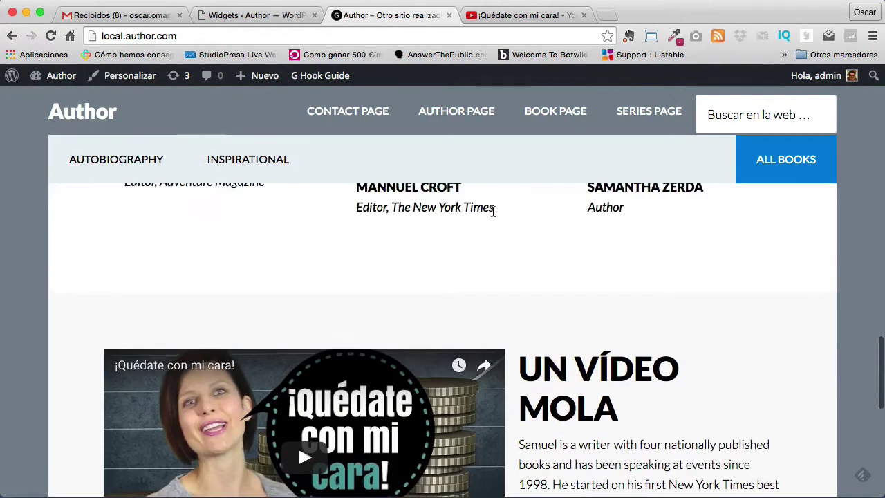
pyautogui.scroll(3, 493, 216)
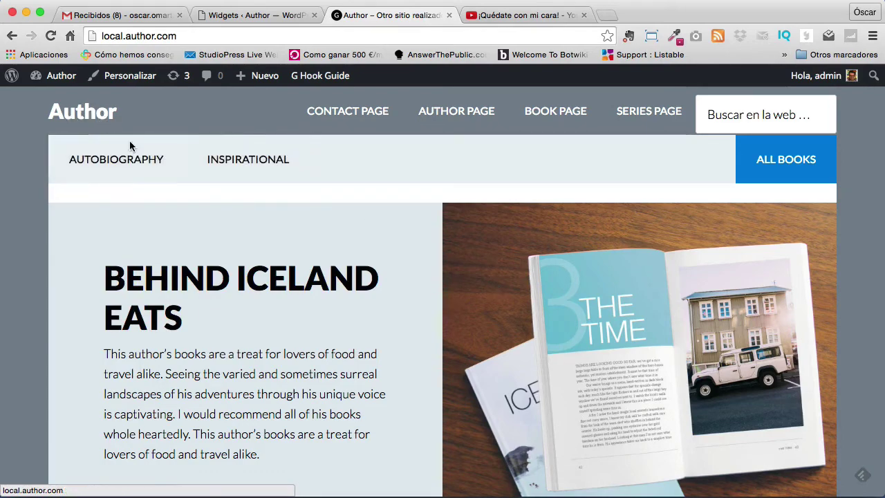
pyautogui.scroll(-10, 429, 300)
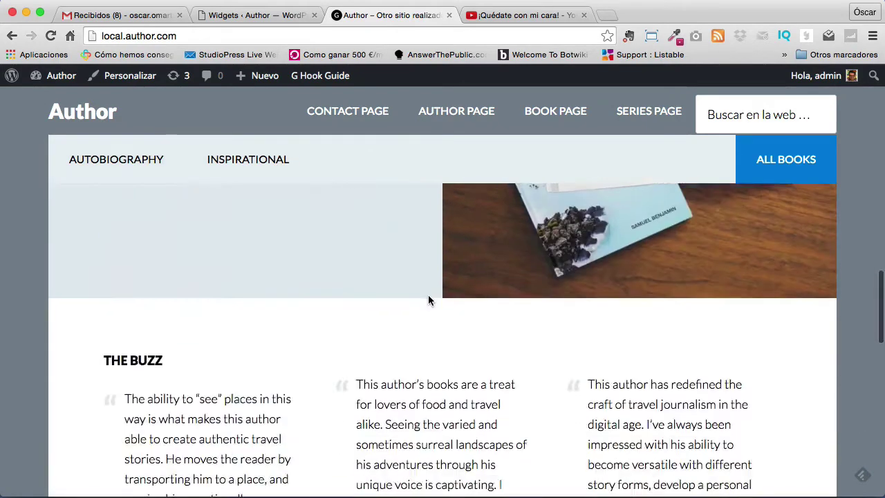
pyautogui.scroll(-1, 322, 358)
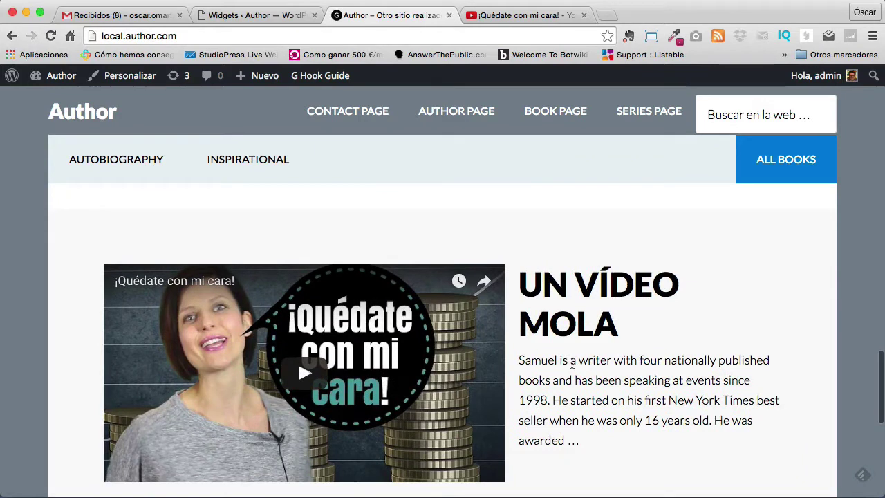
pyautogui.scroll(-3, 572, 363)
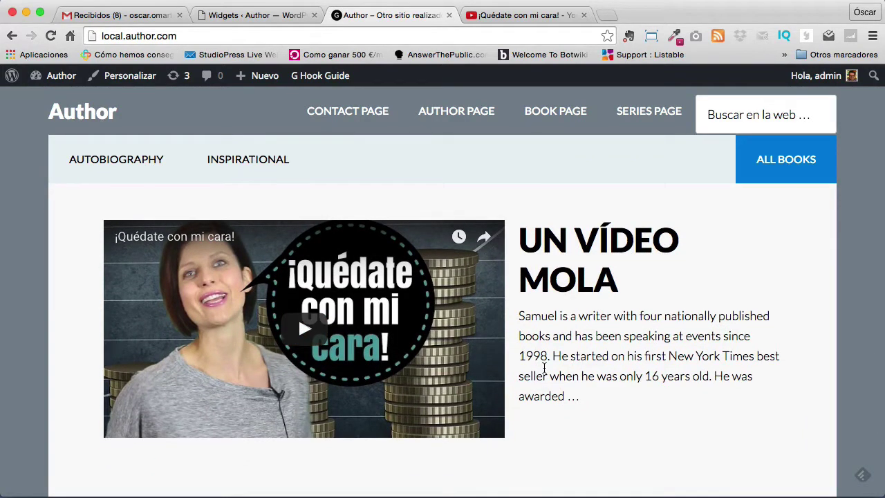
# Switch to the YouTube video "¡Quédate con mi cara!" and display its embed code under the sharing options
pyautogui.click(522, 19)
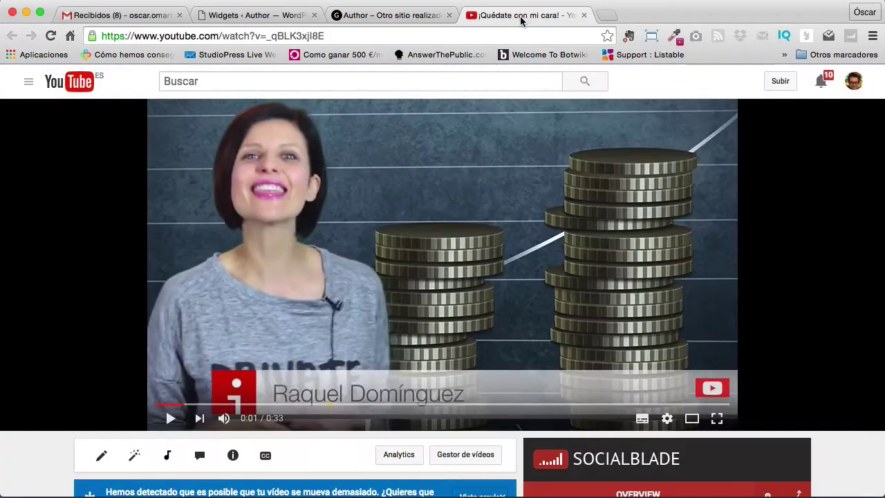
pyautogui.scroll(-5, 400, 363)
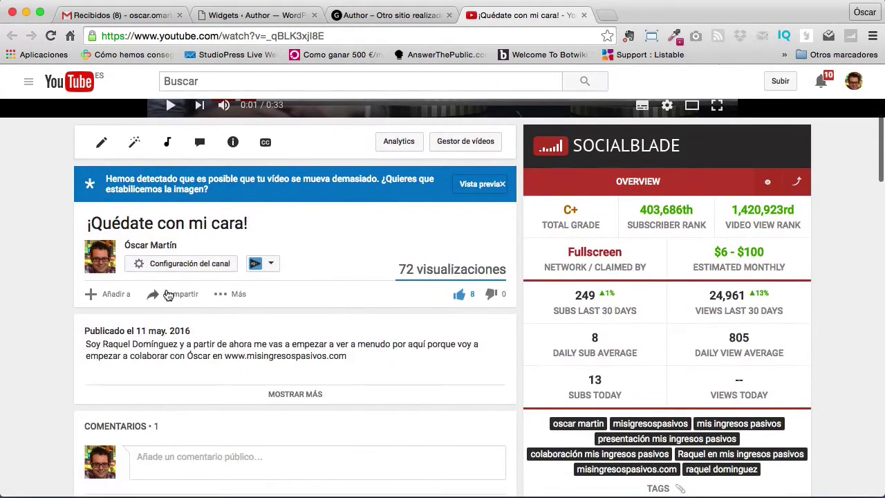
pyautogui.click(170, 294)
pyautogui.click(186, 335)
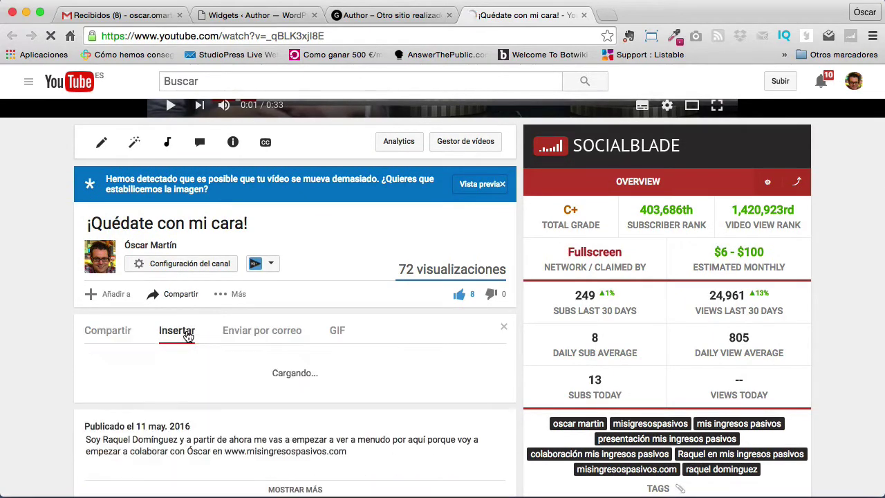
pyautogui.scroll(-2, 308, 359)
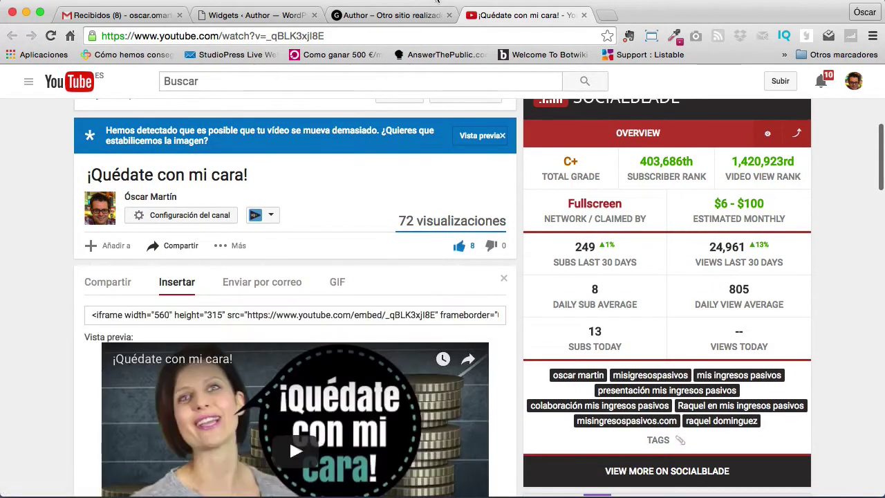
# Check the Texto widget of Front Page 5 on the WordPress widgets page and return to the YouTube video
pyautogui.click(255, 14)
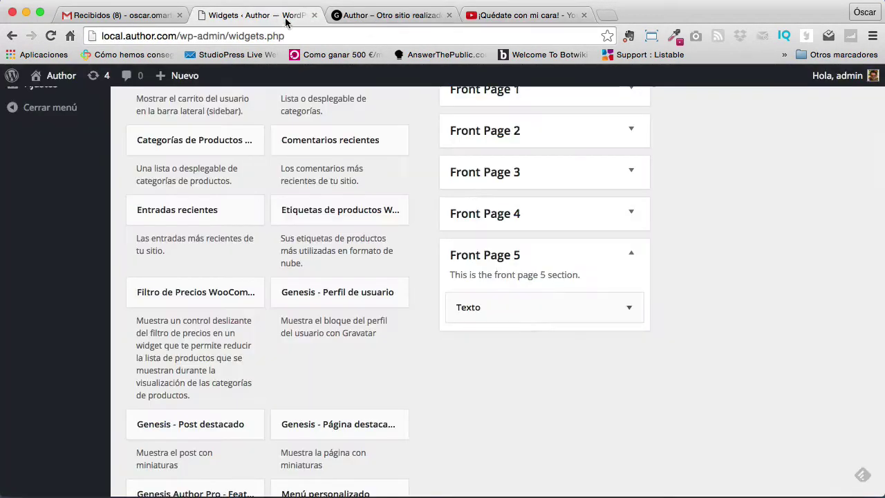
pyautogui.click(630, 309)
pyautogui.click(512, 15)
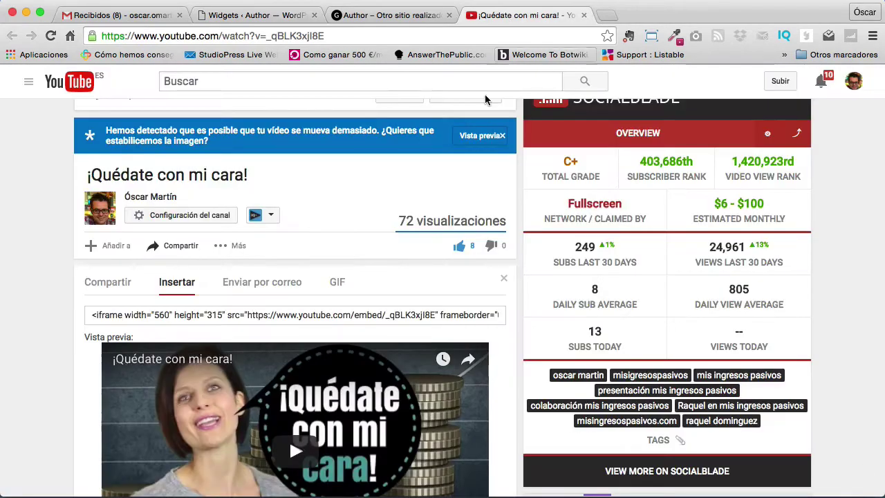
# Set the custom width of the embedded video to 600 and let the height adjust to match
pyautogui.scroll(-5, 507, 352)
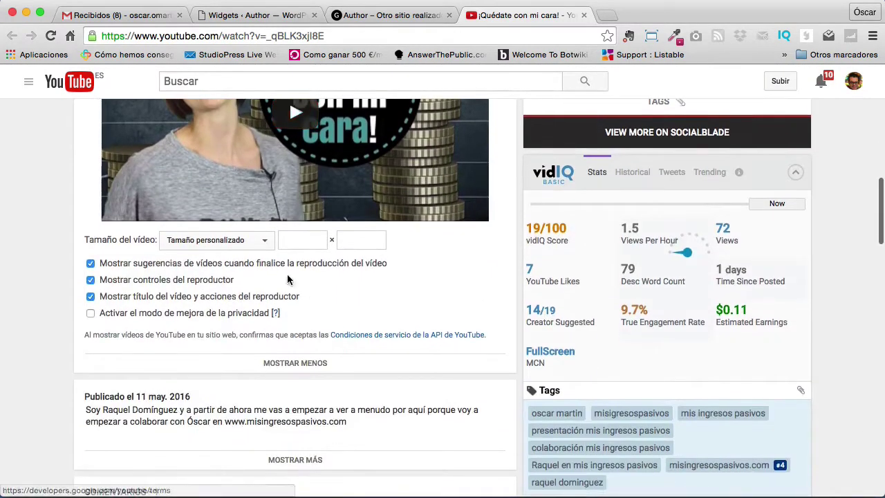
pyautogui.scroll(2, 300, 267)
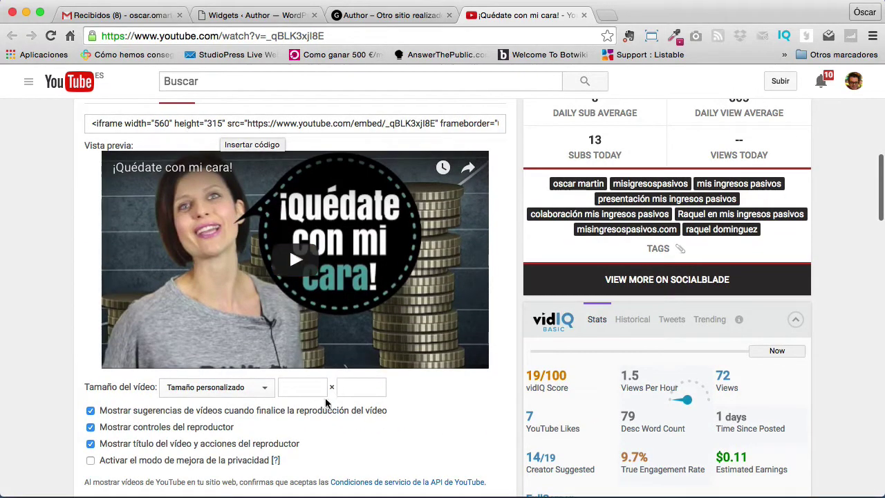
pyautogui.click(291, 387)
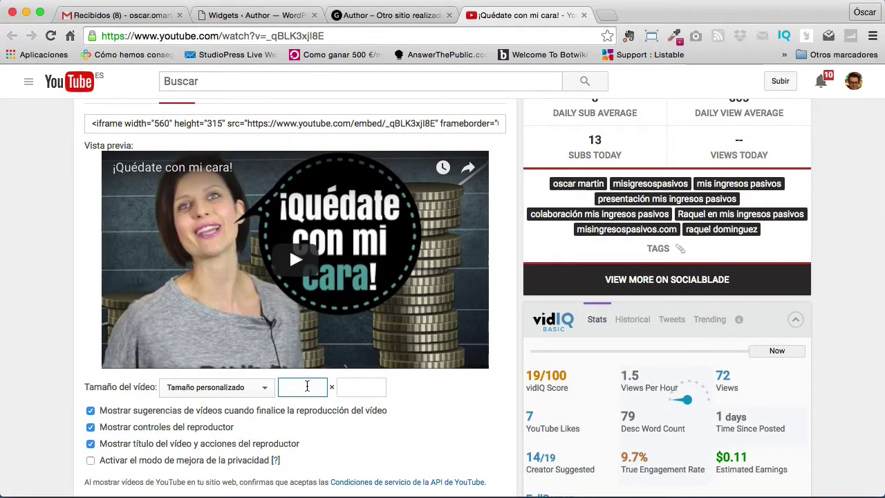
pyautogui.write('600')
pyautogui.click(350, 396)
# Select the whole iframe embed code of the 600-wide video and copy it
pyautogui.click(226, 121)
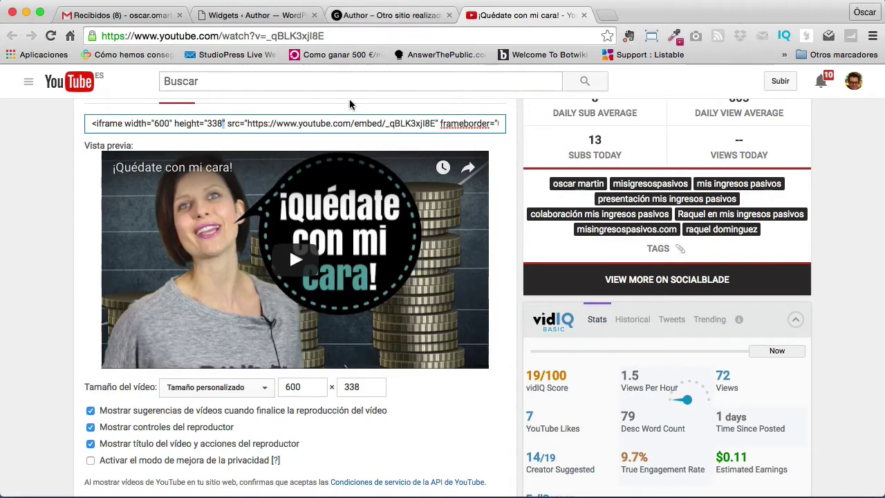
pyautogui.click(412, 120)
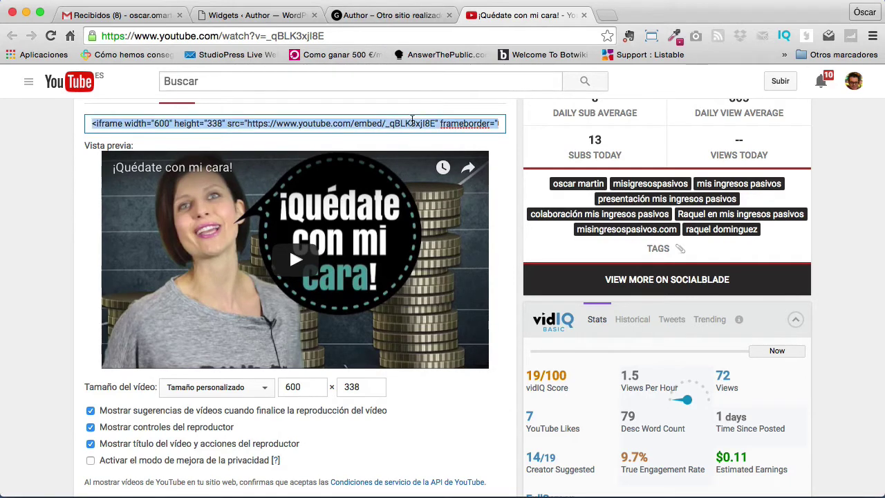
pyautogui.rightClick(412, 121)
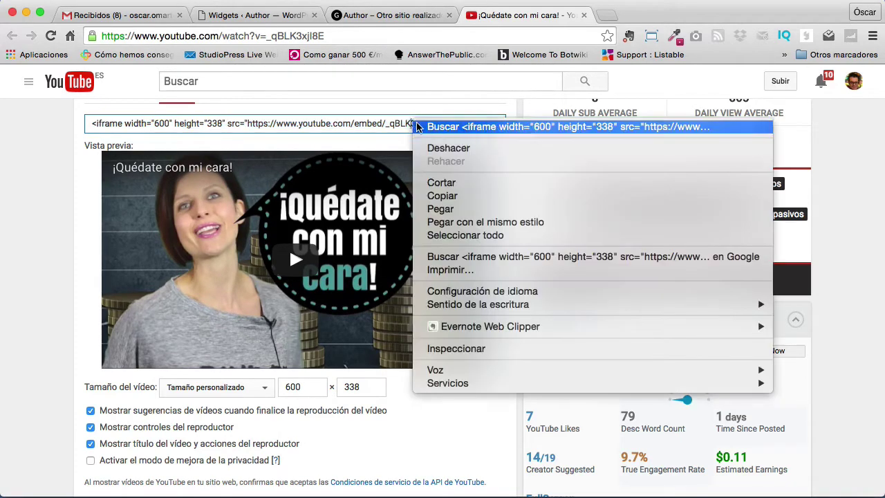
pyautogui.click(438, 196)
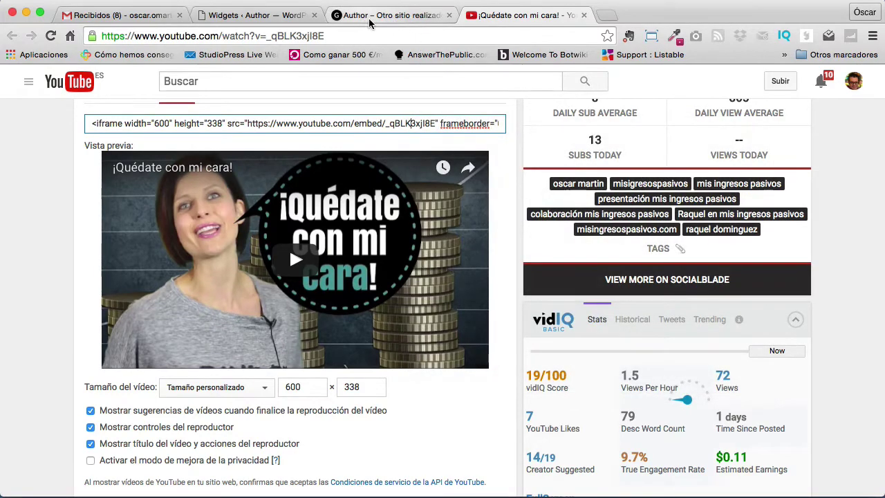
# Switch to the WordPress admin and load the Widgets page under Apariencia
pyautogui.click(390, 15)
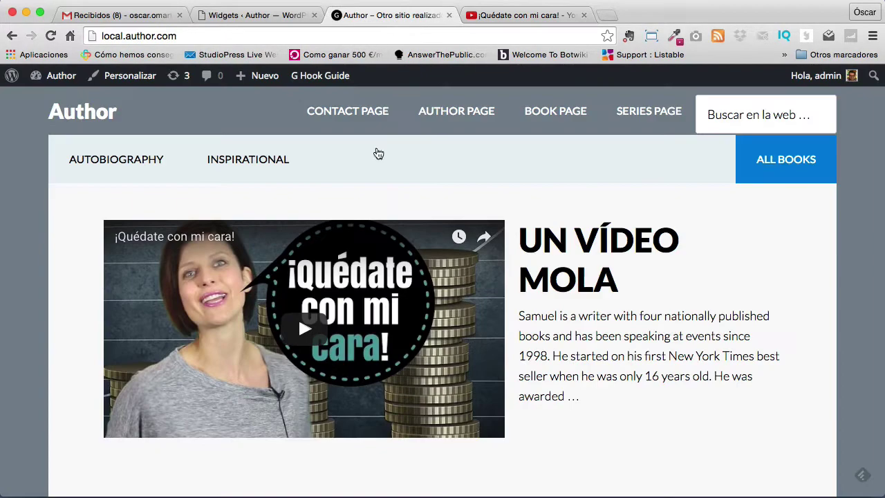
pyautogui.click(256, 15)
pyautogui.scroll(10, 128, 187)
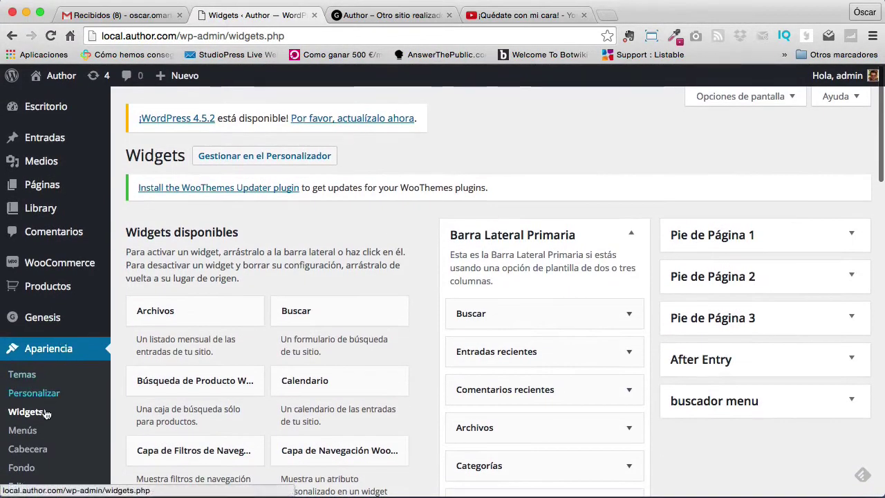
pyautogui.click(40, 413)
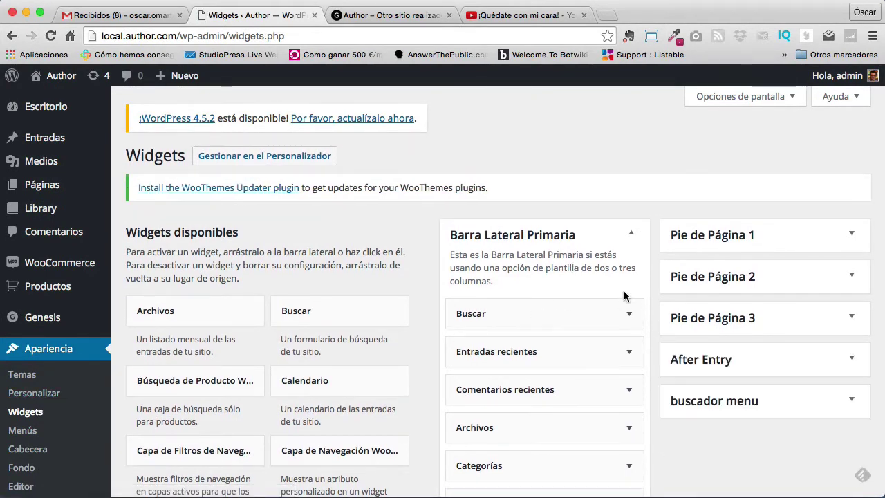
# Expand the Front Page 5 widget area and open its Texto widget for editing
pyautogui.scroll(-10, 624, 297)
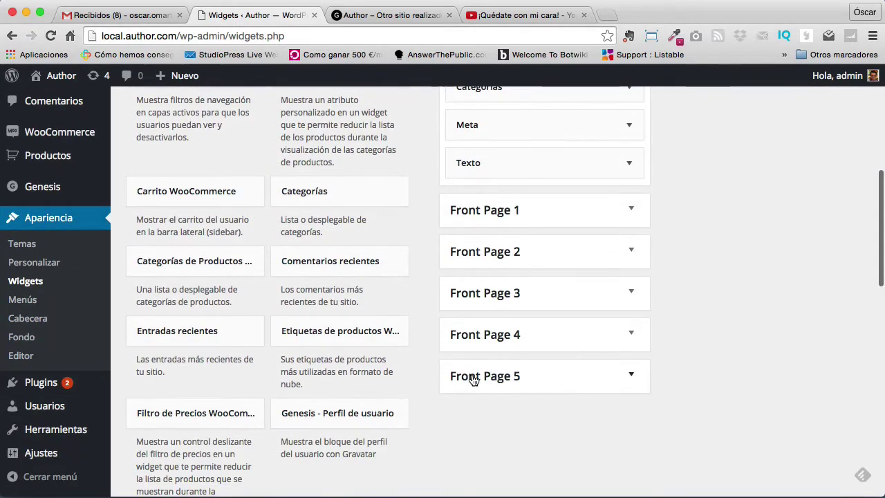
pyautogui.click(638, 376)
pyautogui.scroll(-3, 720, 352)
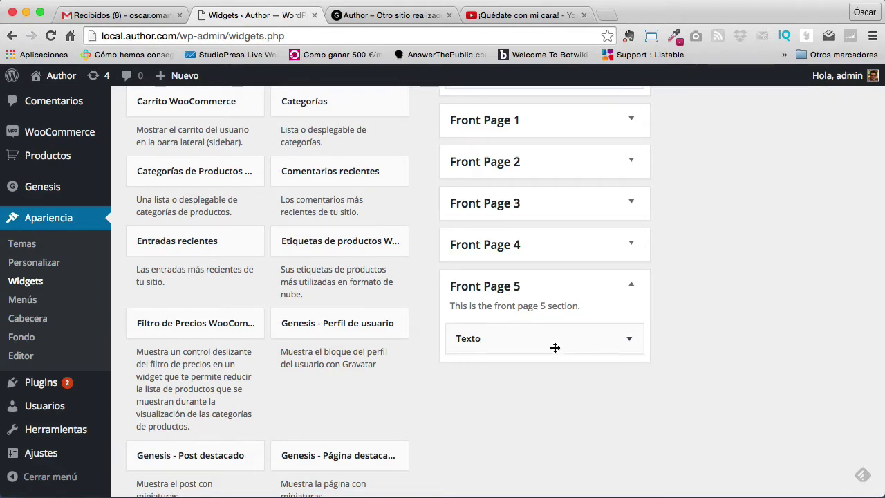
pyautogui.click(632, 338)
pyautogui.scroll(-5, 755, 339)
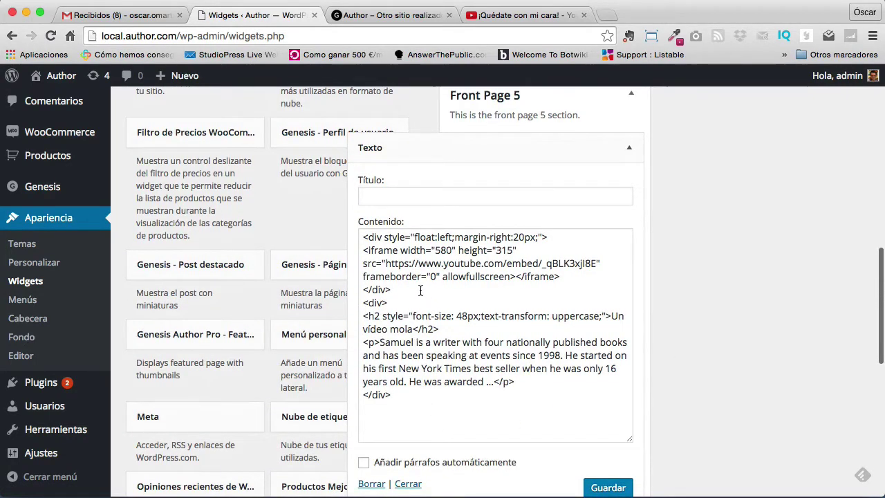
# Delete the existing YouTube iframe code from inside the float-left div in the widget's content
pyautogui.moveTo(564, 277); pyautogui.dragTo(354, 253)
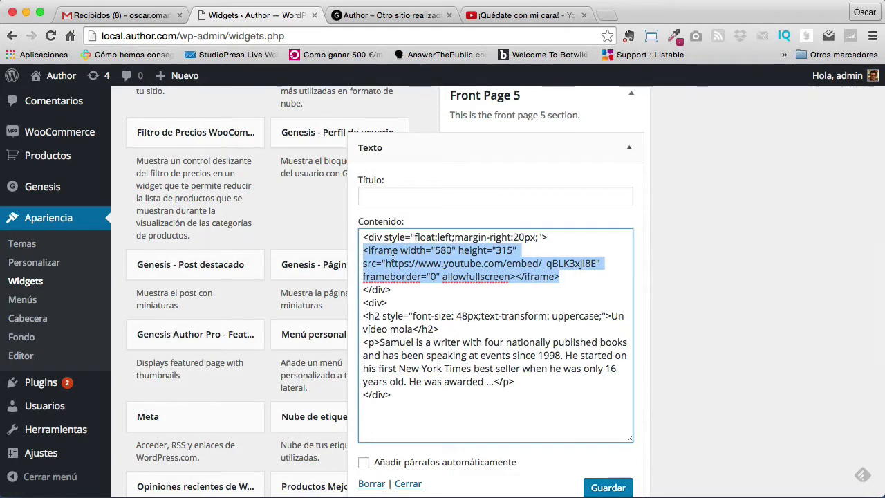
pyautogui.press('BackSpace')
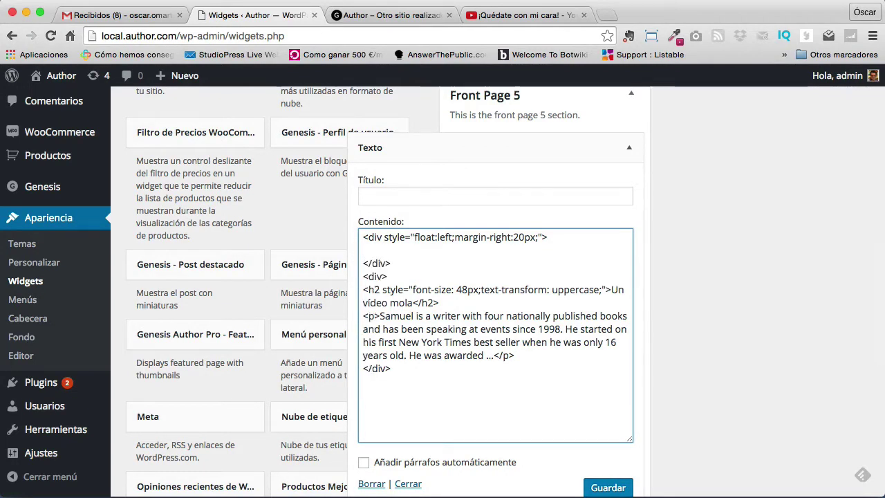
# Try to paste the clipboard content into the emptied line of the float-left div, and undo the paste
pyautogui.rightClick(396, 255)
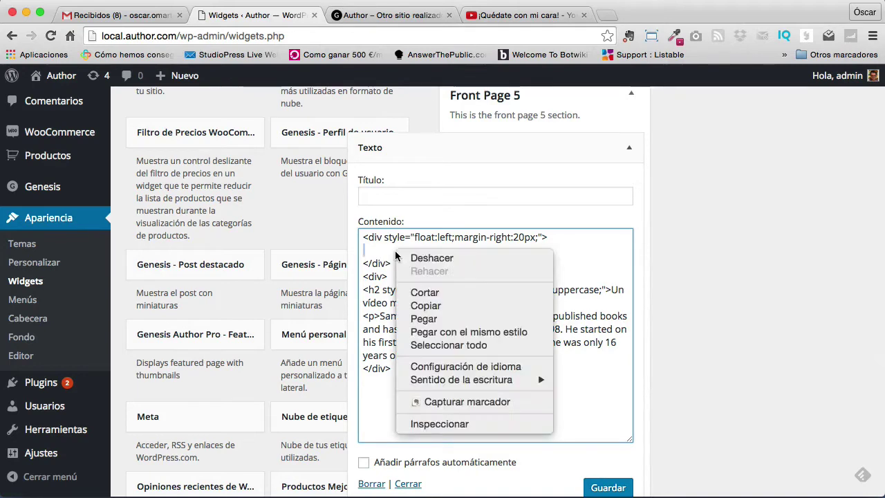
pyautogui.click(426, 321)
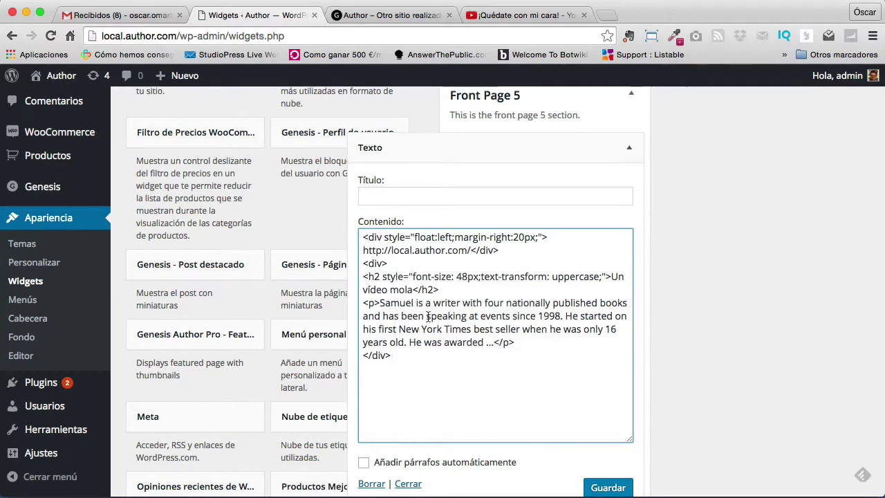
pyautogui.press('super+z')
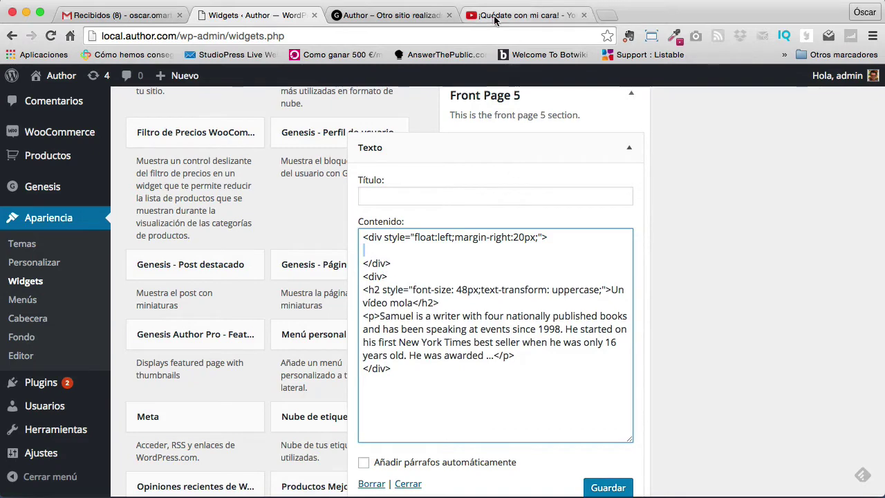
# Switch back to the YouTube video and set the custom embed width to 580, letting the height adjust
pyautogui.click(526, 14)
pyautogui.click(306, 388)
pyautogui.doubleClick(307, 387)
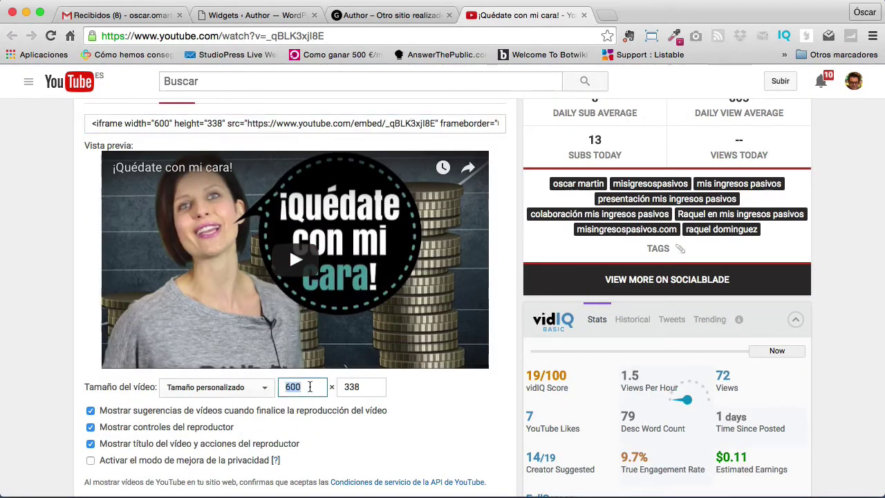
pyautogui.write('580')
pyautogui.press('Tab')
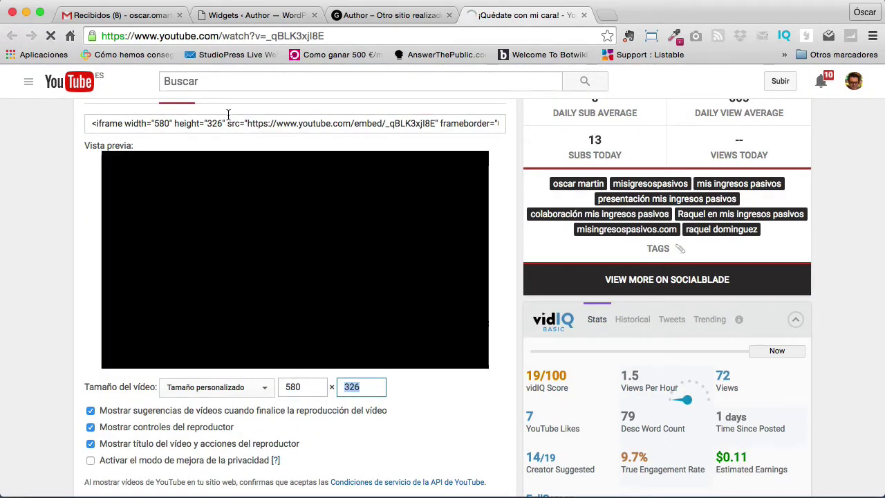
# Copy the 580-wide iframe embed code and paste it inside the float-left div of the Front Page 5 Texto widget
pyautogui.click(227, 123)
pyautogui.rightClick(227, 123)
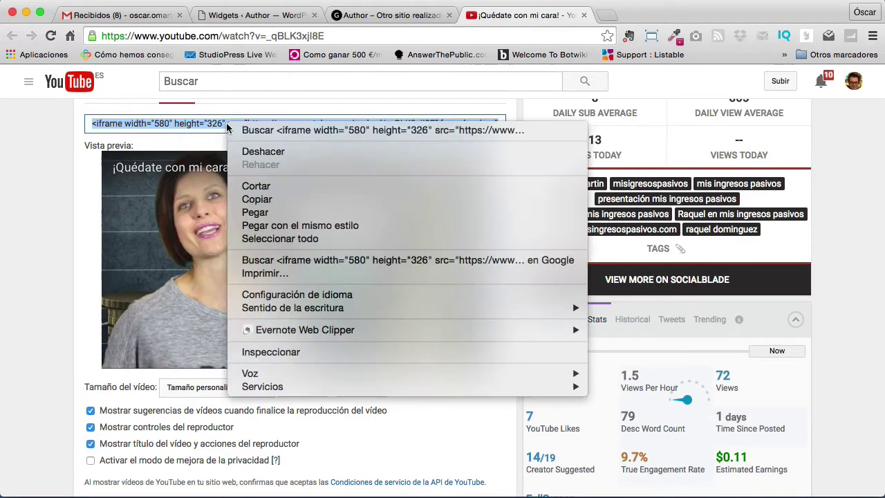
pyautogui.click(255, 198)
pyautogui.click(281, 16)
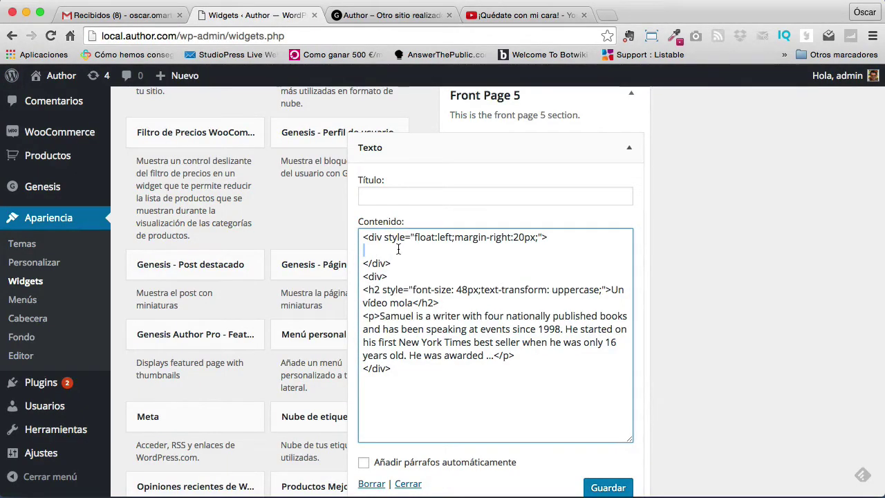
pyautogui.write('<iframe width="580" height="326" src="https://www.youtube.com/embed/_qBLK3xjI8E" frameborder="0" allowfullscreen></iframe>')
# Select the pasted iframe code together with its closing div tag in the widget's content and copy it
pyautogui.scroll(1, 473, 293)
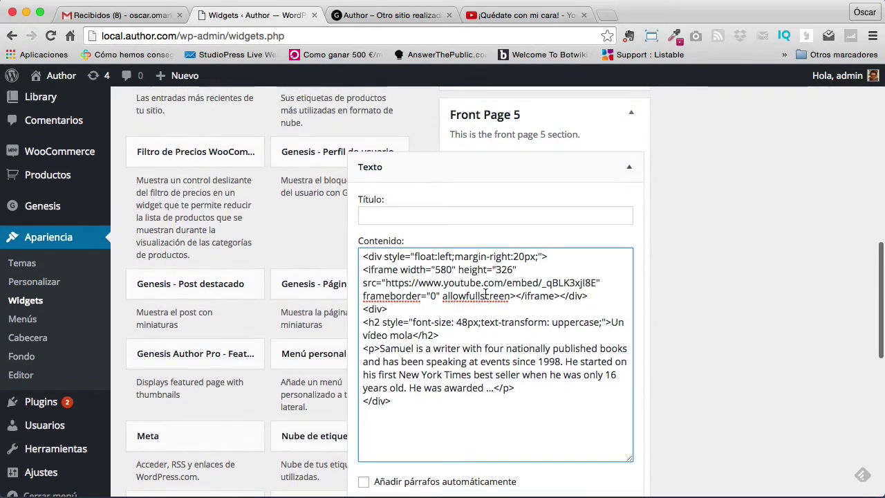
pyautogui.moveTo(600, 298); pyautogui.dragTo(364, 271)
pyautogui.hotkey('ctrl', 'c')
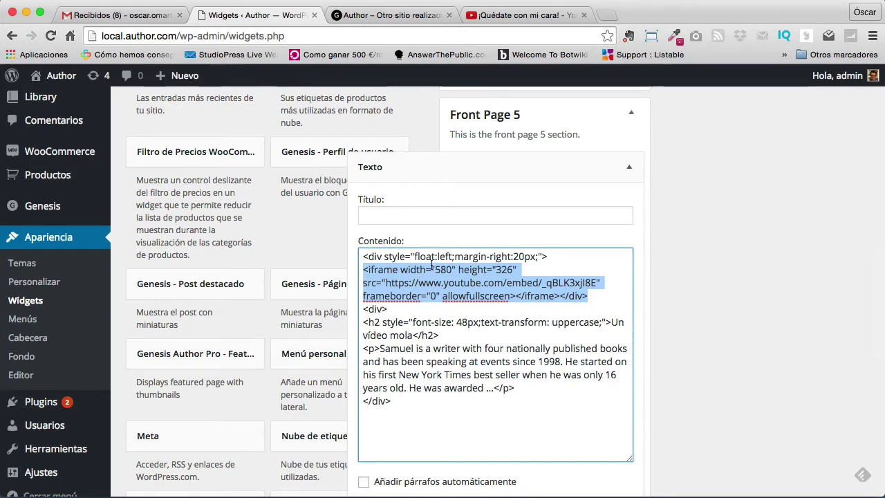
# Check the current video section on the site's front page, and delete all the content of the Front Page 5 Texto widget
pyautogui.hotkey('ctrl', 'Tab')
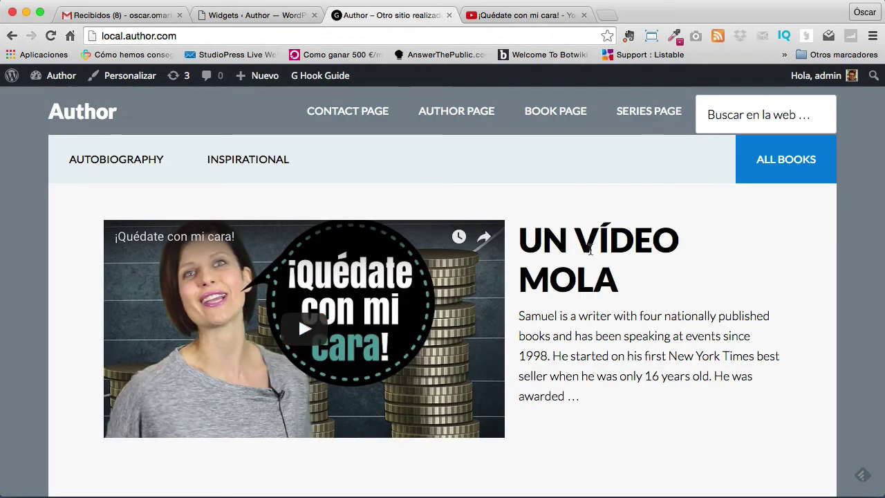
pyautogui.hotkey('ctrl', 'shift', 'Tab')
pyautogui.click(419, 335)
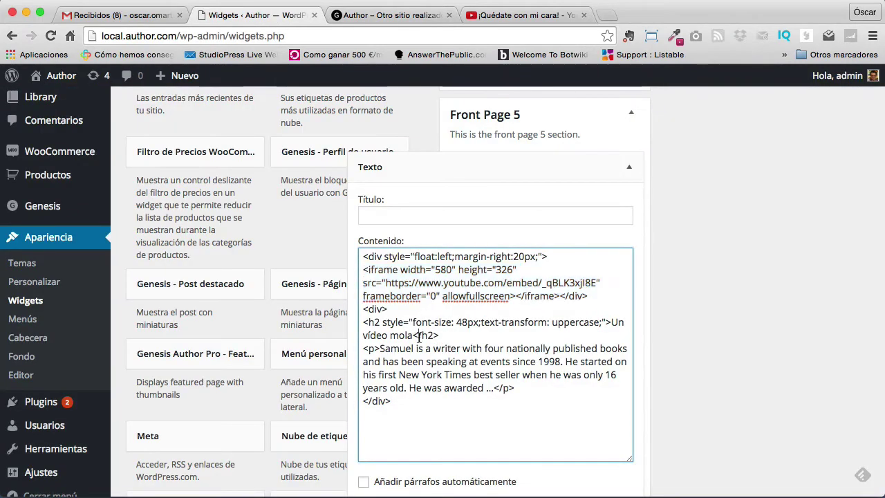
pyautogui.moveTo(411, 411); pyautogui.dragTo(352, 241)
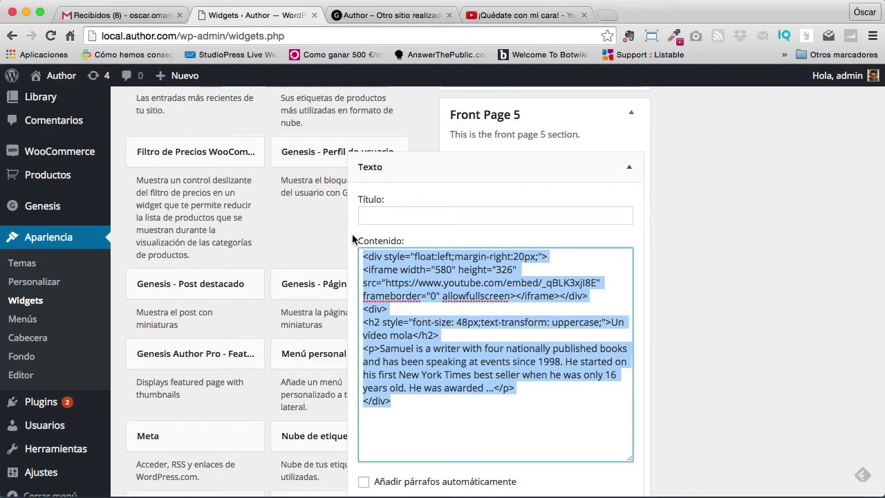
pyautogui.press('BackSpace')
pyautogui.press('super+Tab')
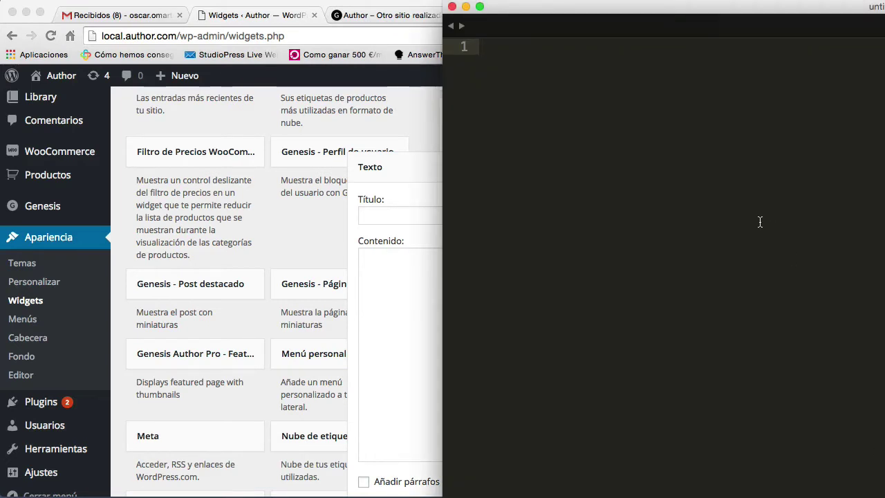
pyautogui.press('super+Tab')
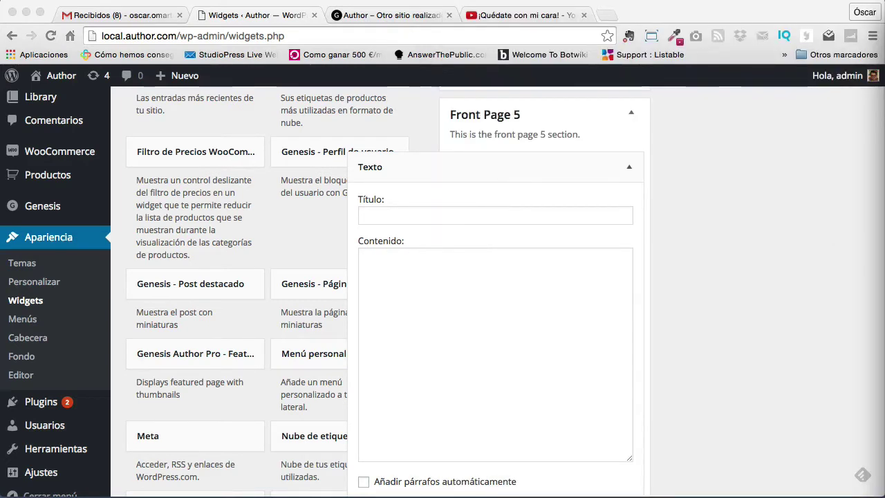
# Copy the 580-wide iframe embed code from the YouTube page and paste it into the emptied content of the Texto widget
pyautogui.click(484, 311)
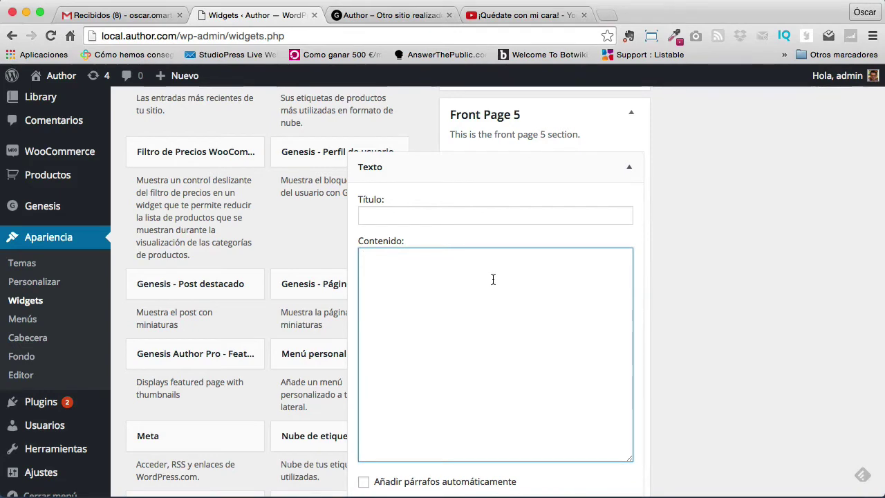
pyautogui.click(524, 14)
pyautogui.click(284, 123)
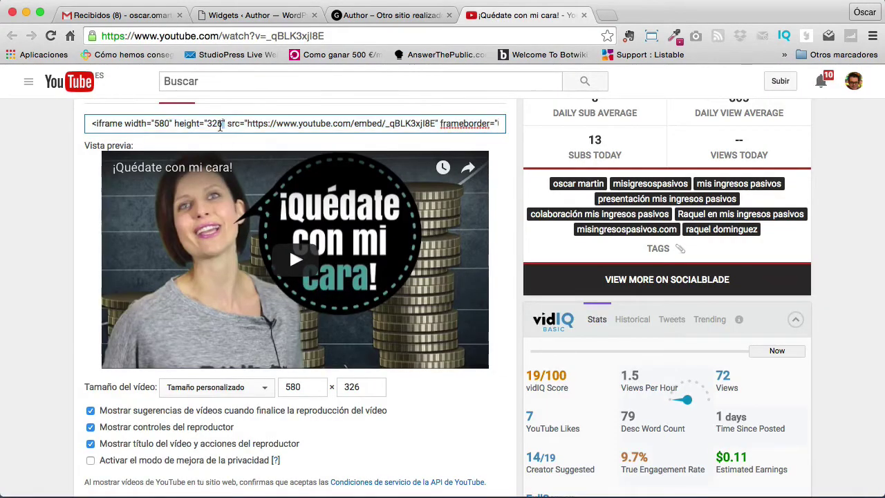
pyautogui.click(257, 15)
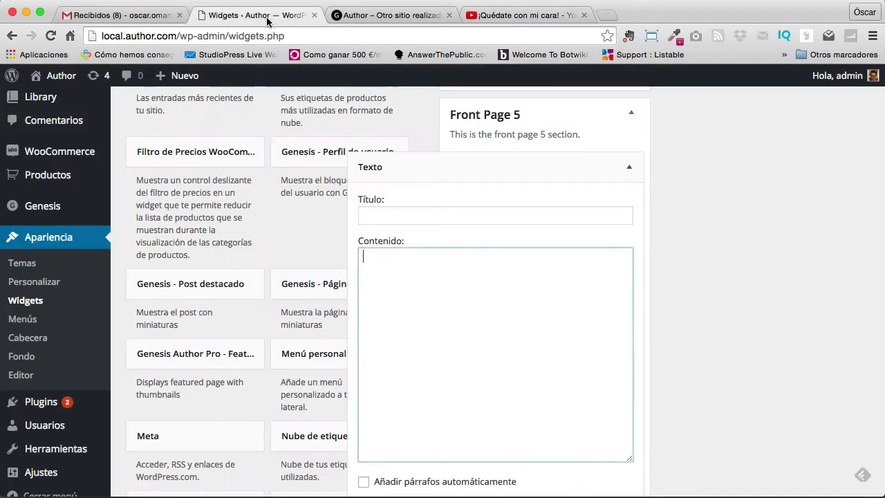
pyautogui.hotkey('ctrl', 'v')
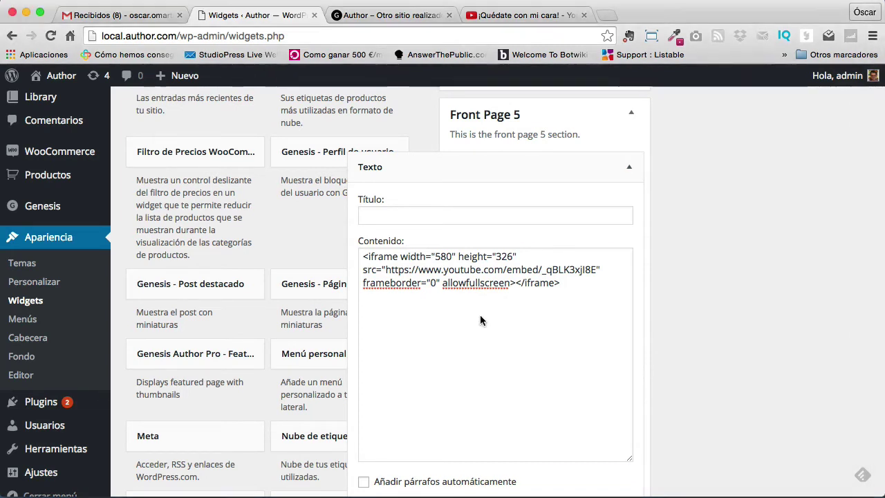
# Add the line "Este vídeo mola" below the iframe code, separated by a blank line
pyautogui.click(480, 315)
pyautogui.write('Un vídeo mola')
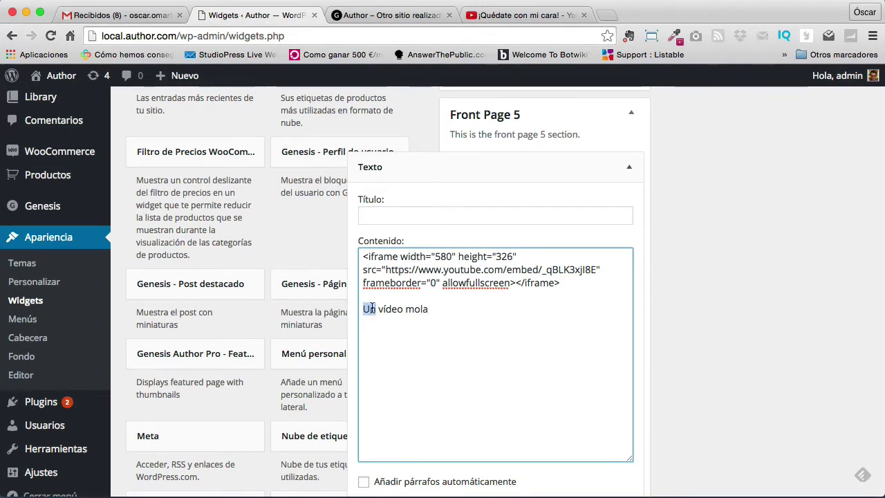
pyautogui.write('Este')
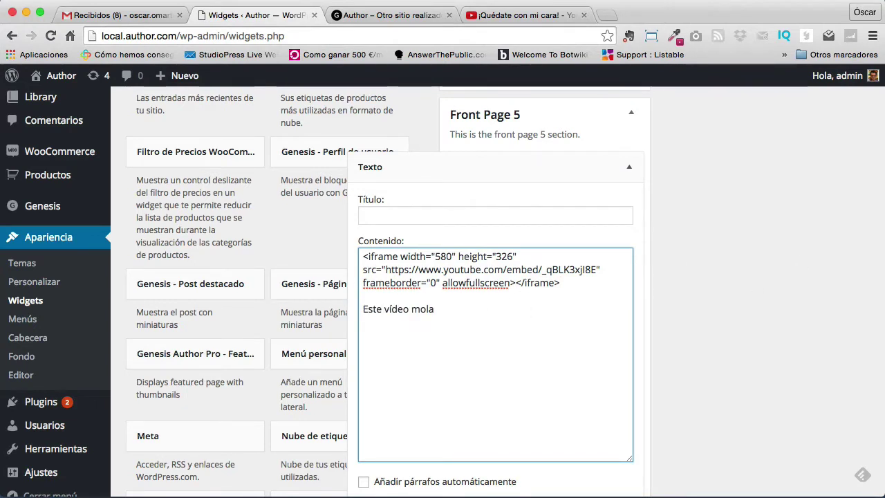
# Insert a Lorem ipsum paragraph ending in "ullamco laboris" below the "Este vídeo mola" line, and save the widget
pyautogui.press('super+Tab')
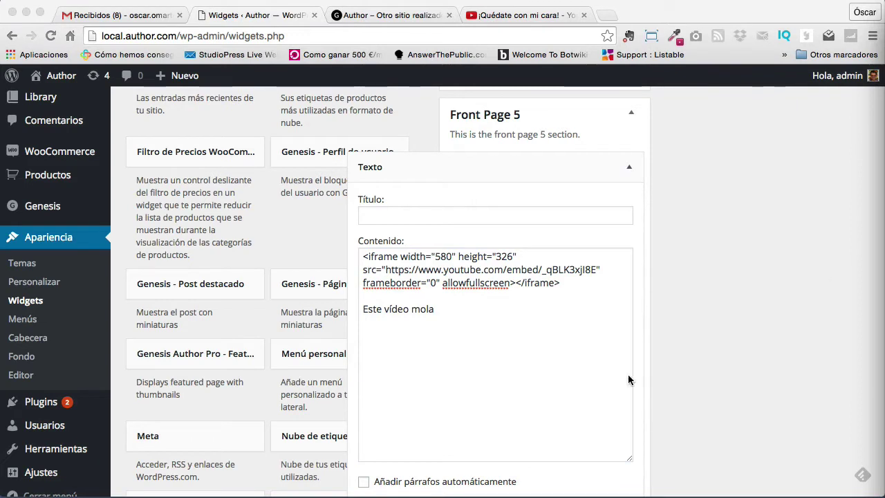
pyautogui.press('super+Tab')
pyautogui.scroll(1, 533, 352)
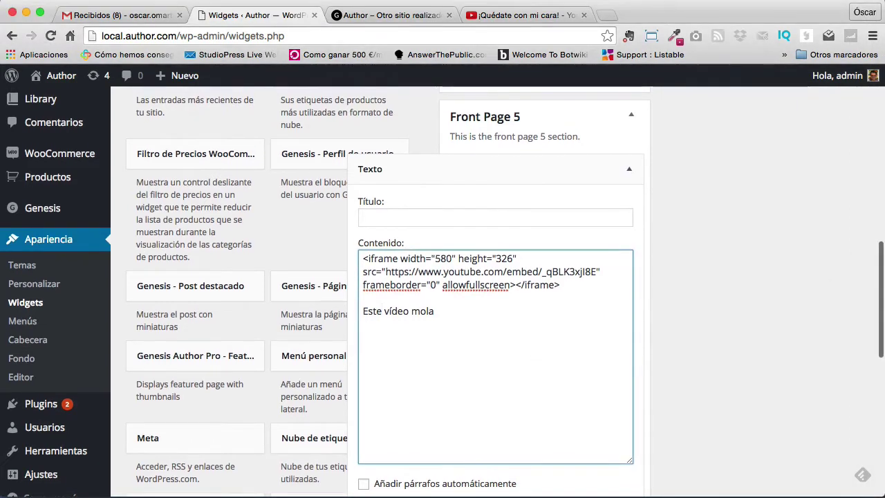
pyautogui.press('super+Tab')
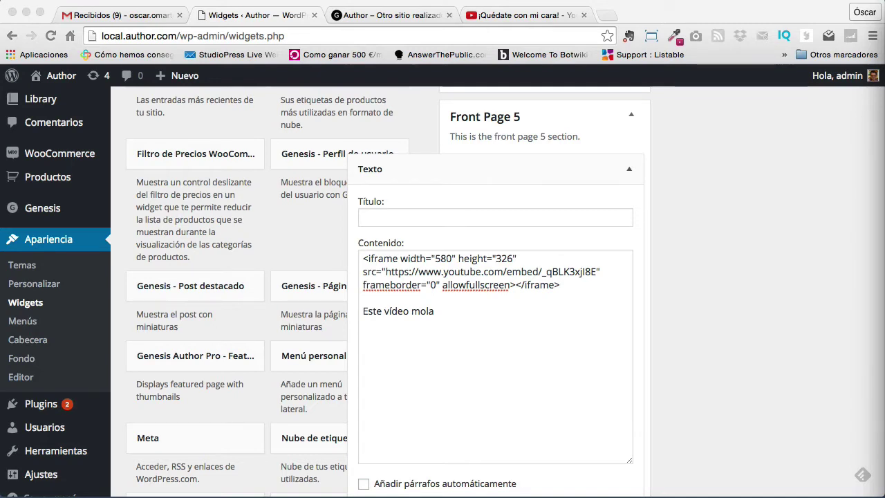
pyautogui.press('super+Tab')
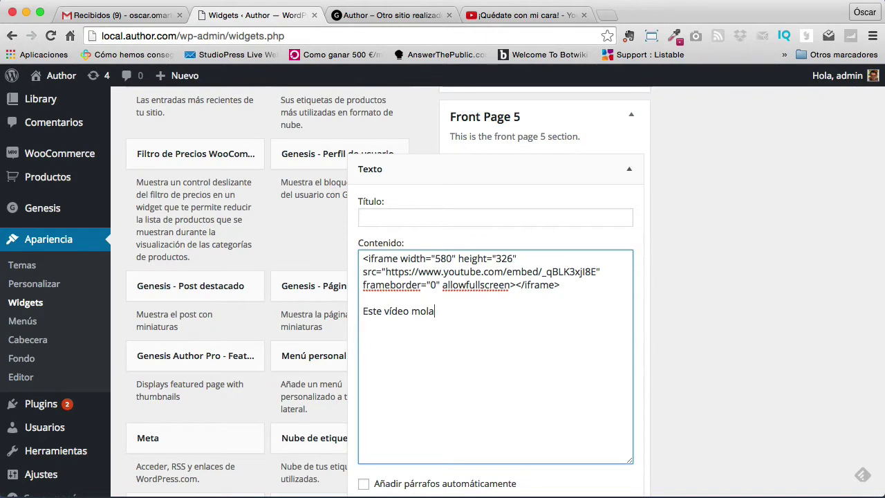
pyautogui.write('Lorem ipsum dolor sit amet, consectetur adipisicing elit, sed do eiusmod tempor incididunt ut labore et dolore magna aliqua. Ut enim ad minim veniam, quis nostrud exercitation ullamco laboris')
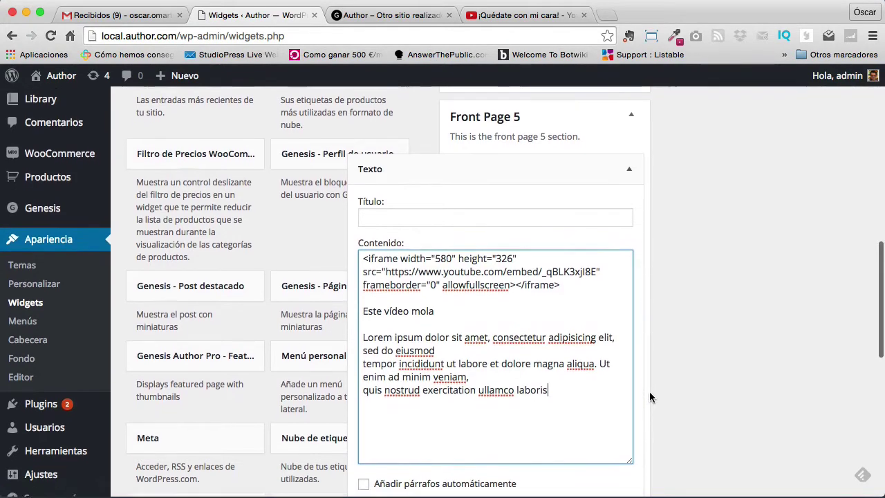
pyautogui.scroll(-5, 615, 393)
pyautogui.click(614, 393)
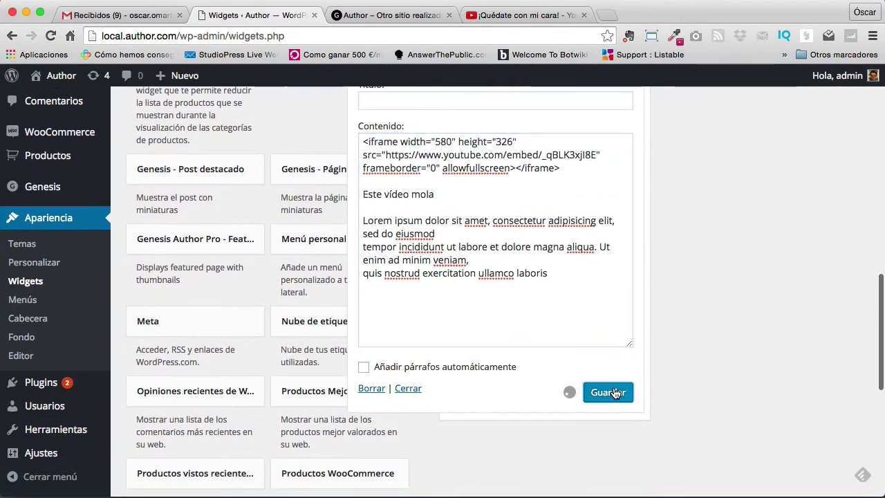
# Open the site's home page in a new browser tab from the Author site title and switch to it
pyautogui.click(402, 17)
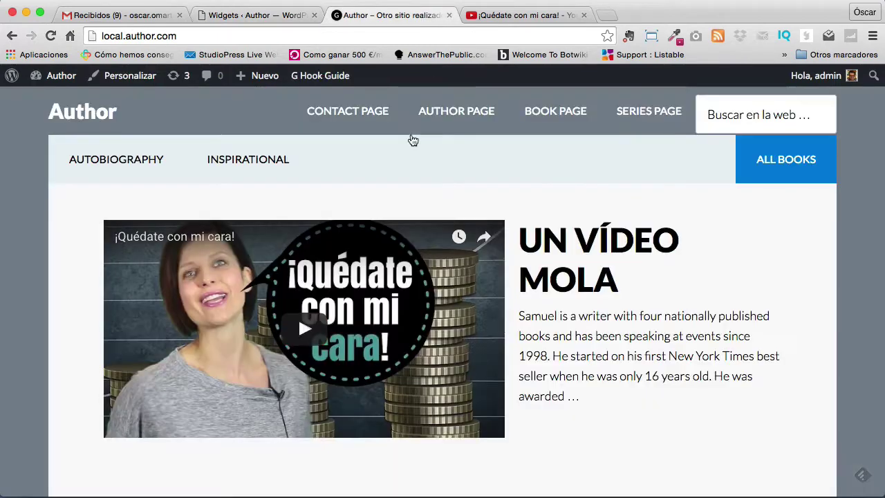
pyautogui.moveTo(52, 77)
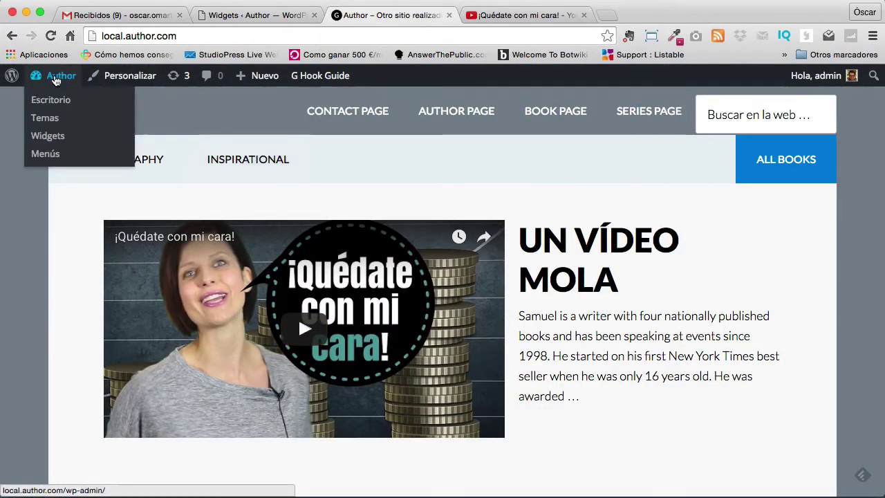
pyautogui.rightClick(62, 98)
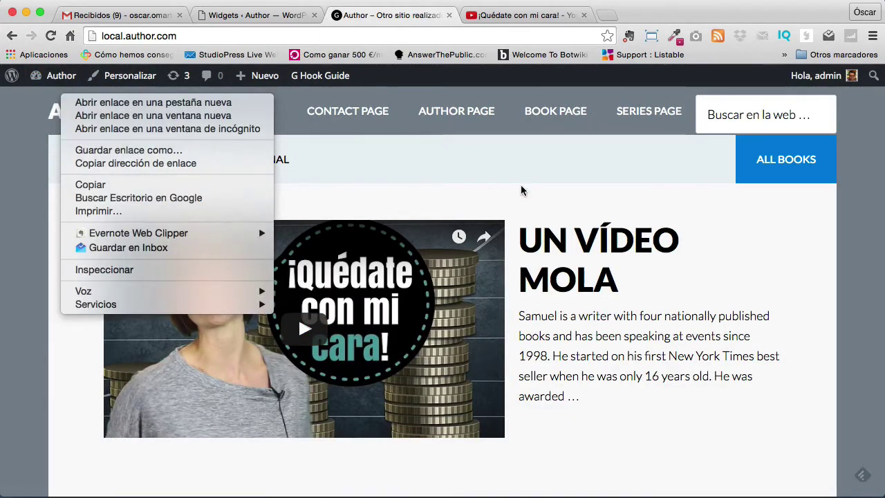
pyautogui.press('Escape')
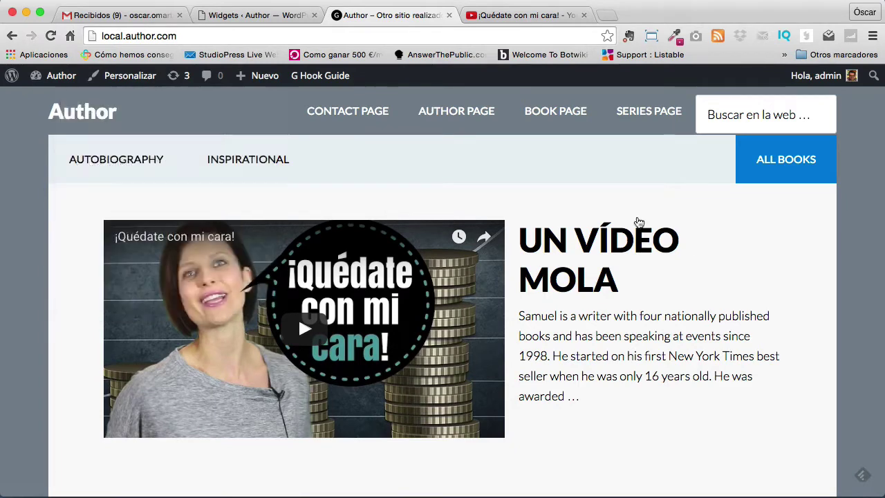
pyautogui.rightClick(76, 117)
pyautogui.click(94, 117)
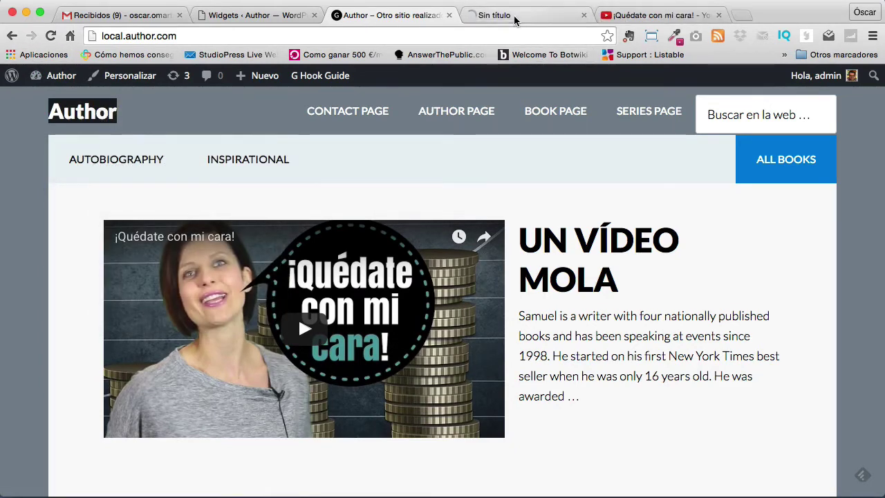
pyautogui.click(514, 20)
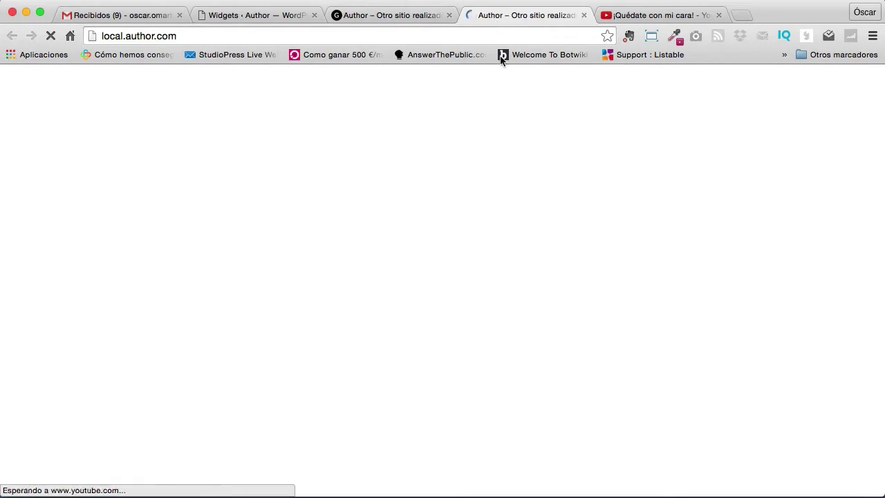
# Examine how the video and its unformatted text are laid out on the new page, and compare it with the earlier version
pyautogui.scroll(-10, 514, 150)
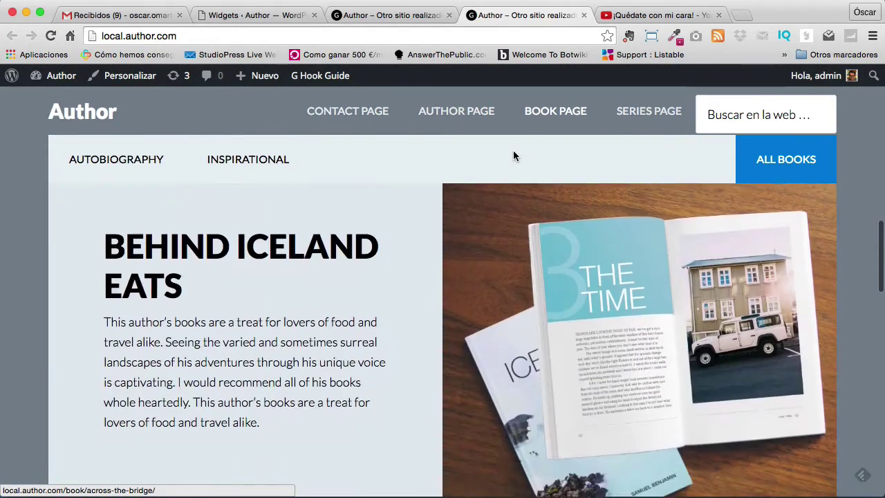
pyautogui.scroll(-15, 513, 151)
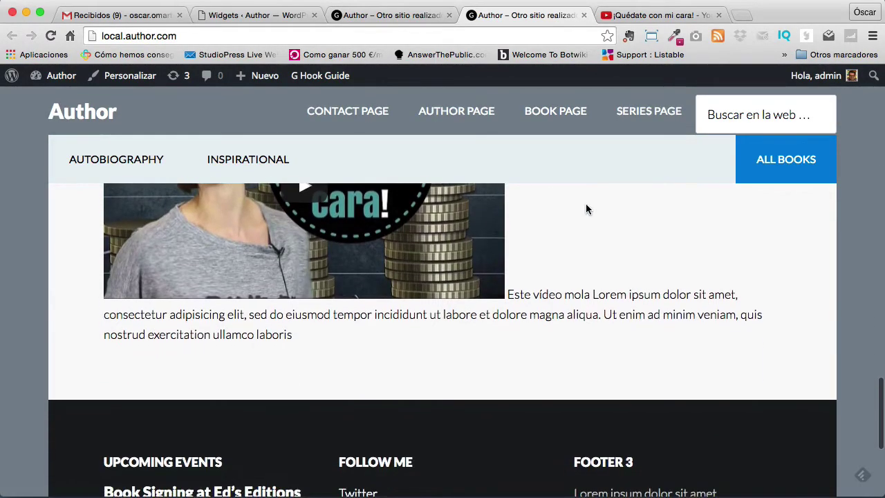
pyautogui.scroll(5, 588, 213)
pyautogui.scroll(-3, 589, 218)
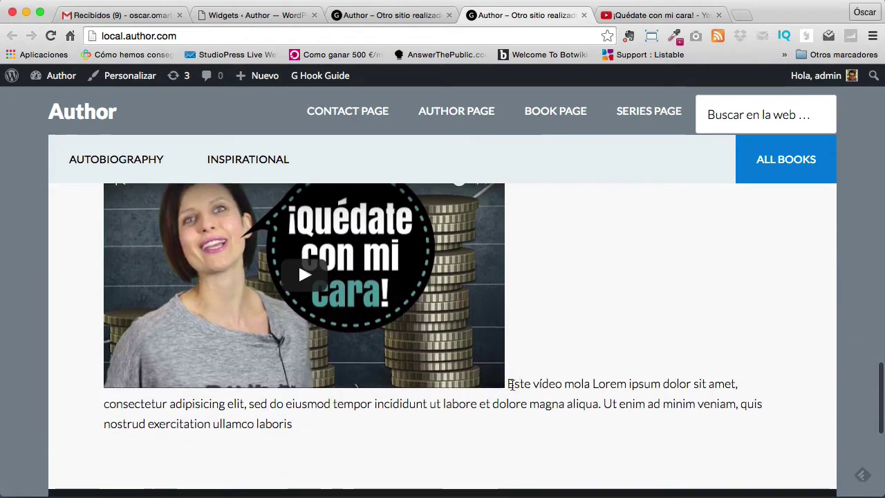
pyautogui.moveTo(512, 384); pyautogui.dragTo(609, 417)
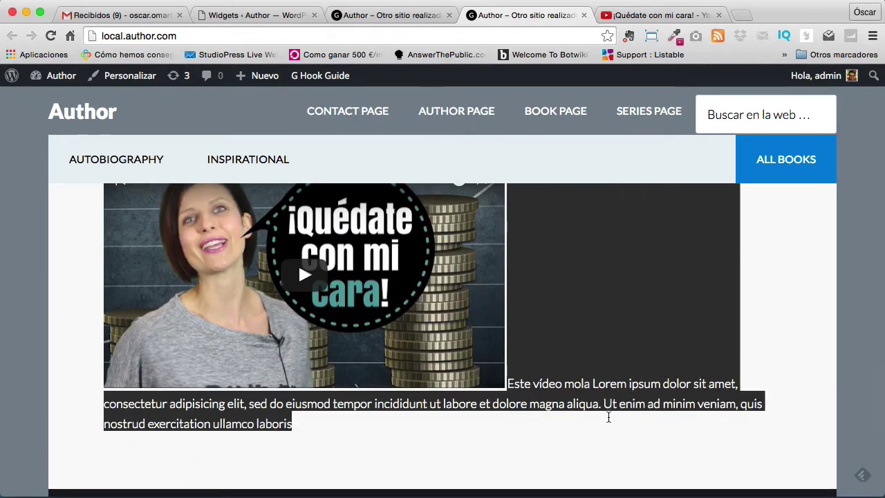
pyautogui.click(609, 418)
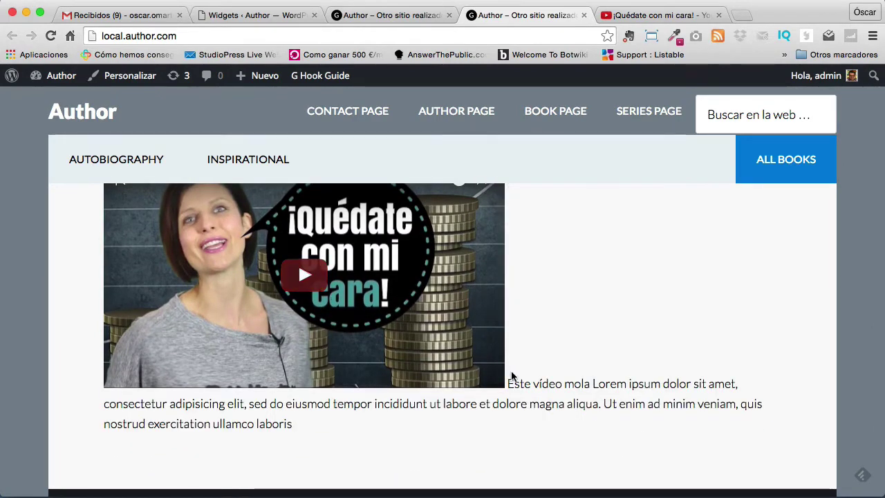
pyautogui.moveTo(509, 383); pyautogui.dragTo(590, 384)
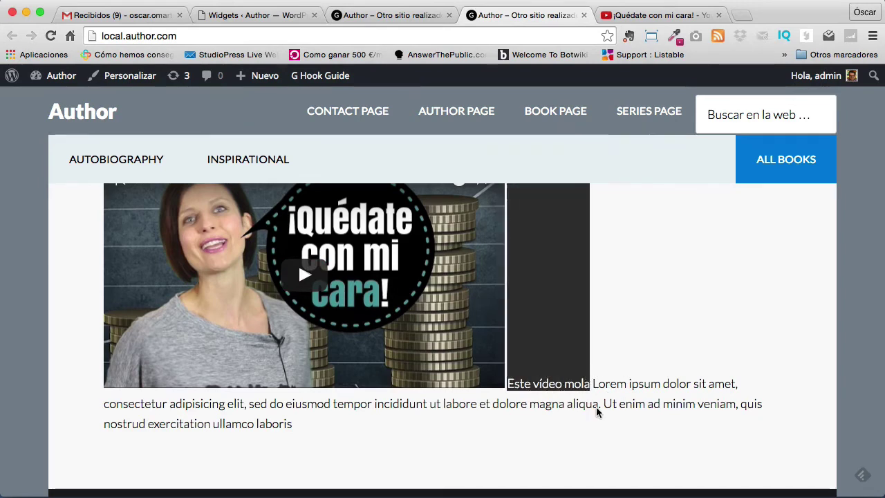
pyautogui.click(385, 15)
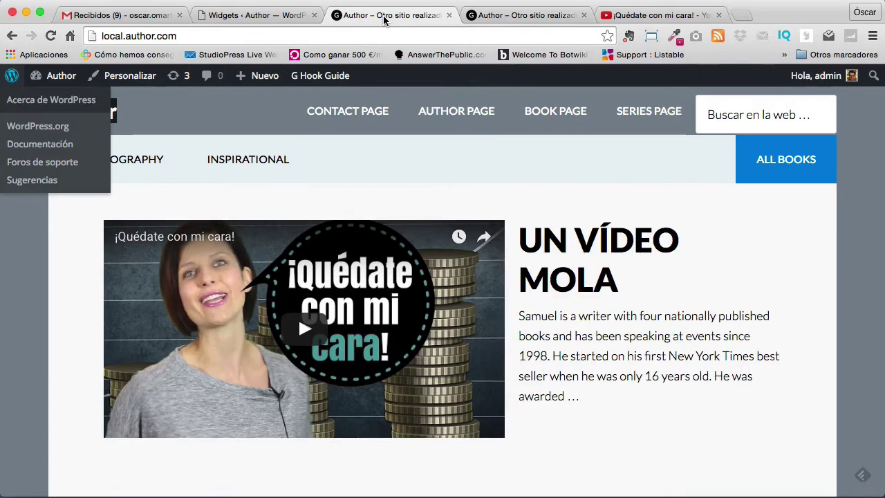
# Return to the widget editor and wrap the YouTube iframe code in opening and closing div tags on their own lines
pyautogui.click(231, 15)
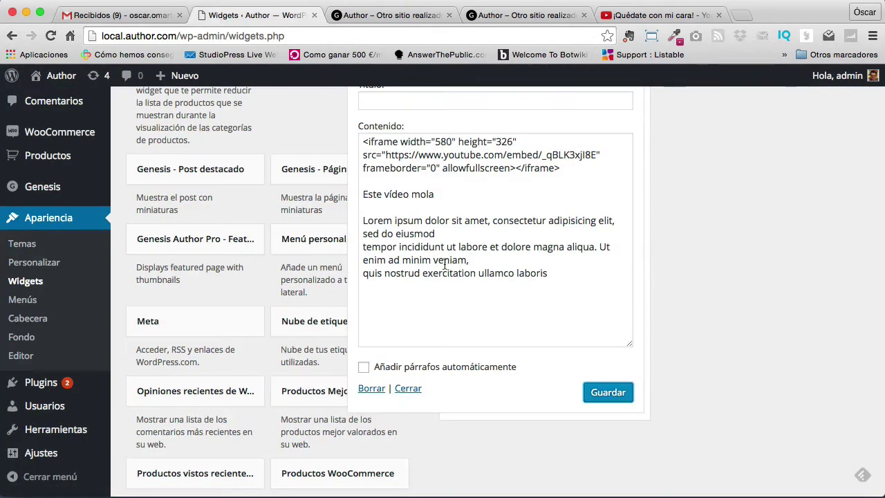
pyautogui.click(368, 144)
pyautogui.moveTo(560, 168); pyautogui.dragTo(363, 141)
pyautogui.click(366, 140)
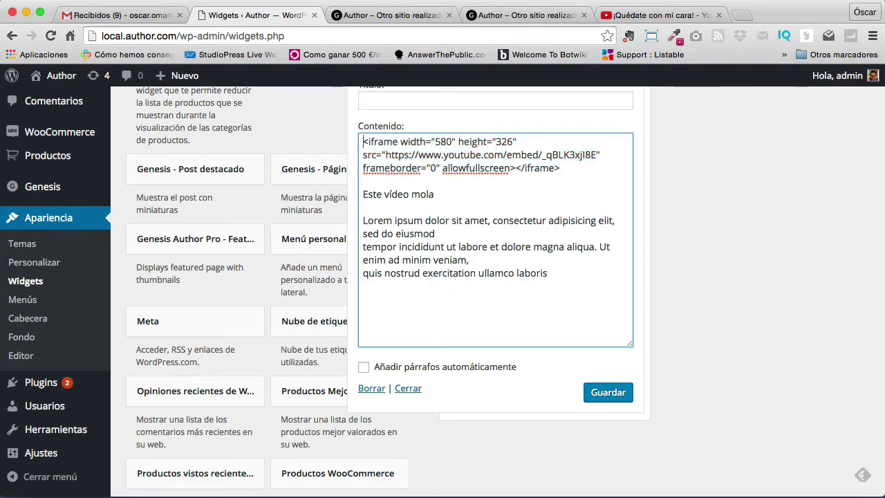
pyautogui.press('Return')
pyautogui.press('Up')
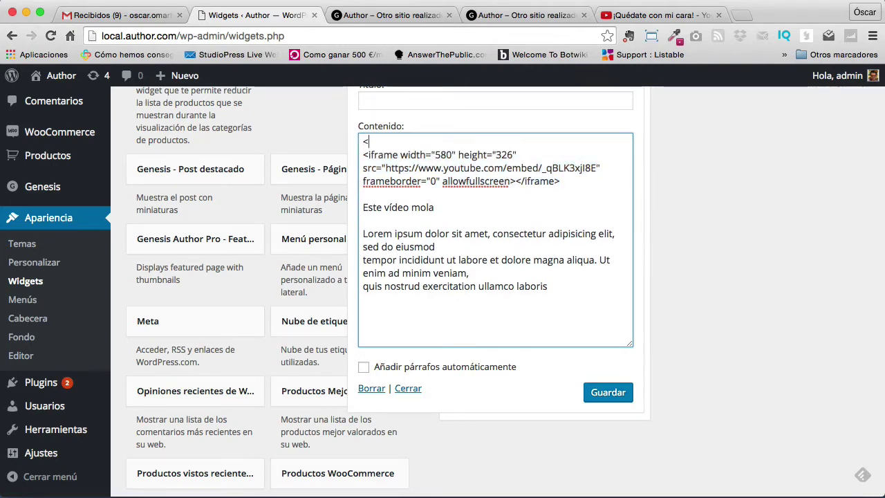
pyautogui.write('ib')
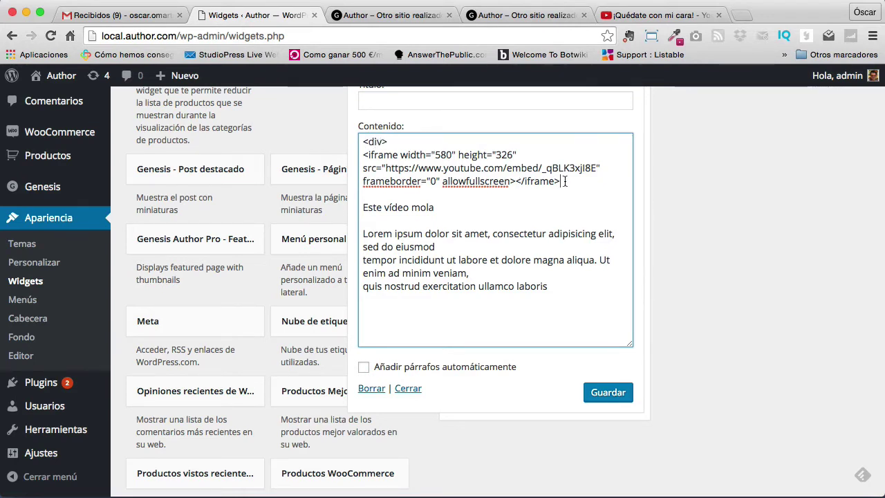
pyautogui.press('Return')
pyautogui.write('</div')
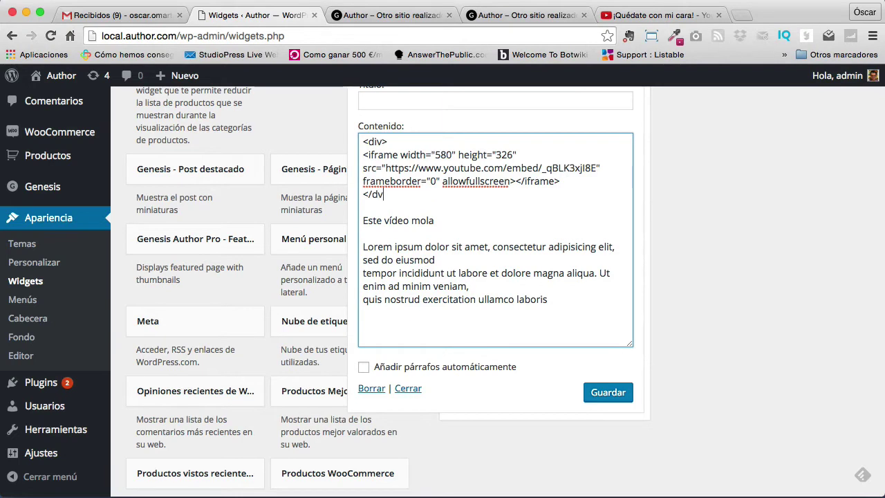
pyautogui.write('>')
# Give the video's div the inline style "float:left;margin-right:20px;" and save the widget
pyautogui.scroll(1, 384, 139)
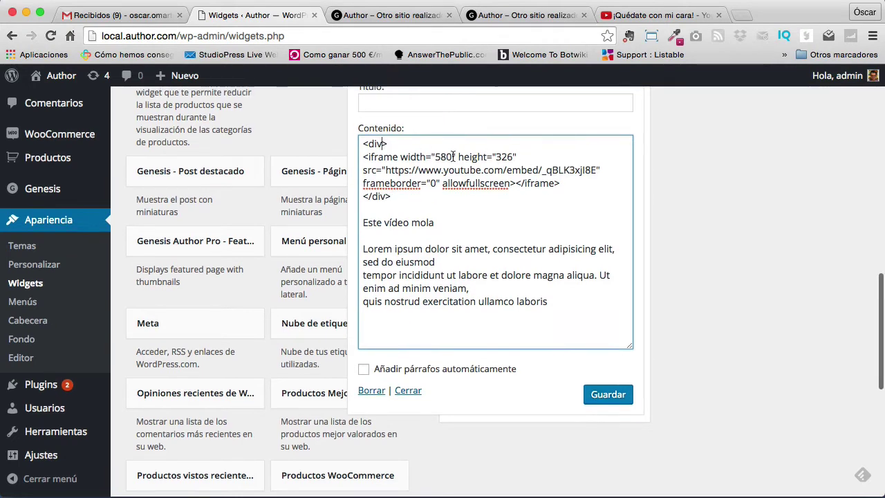
pyautogui.click(386, 143)
pyautogui.write('style')
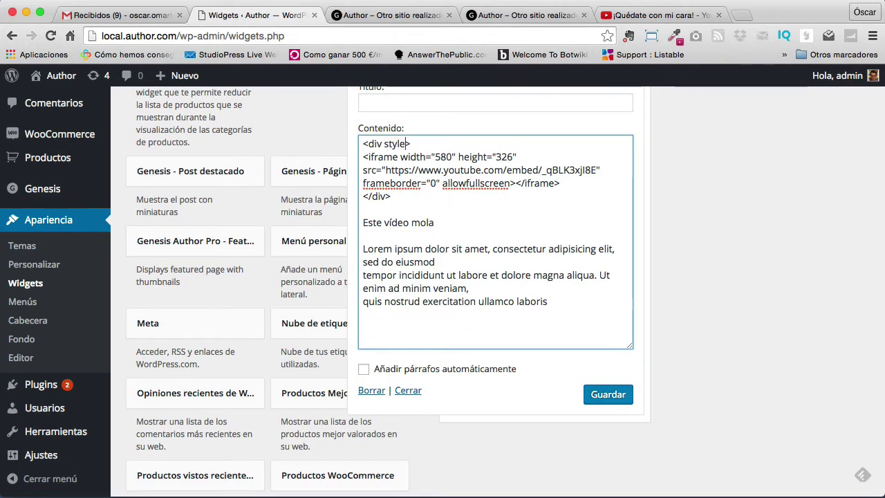
pyautogui.write('="fl"')
pyautogui.press('Left')
pyautogui.write('float:left')
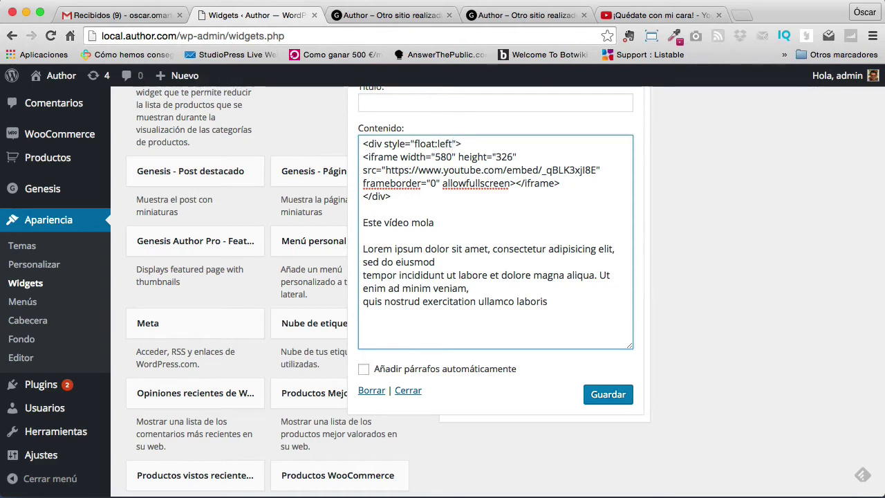
pyautogui.write(';margin-right:2')
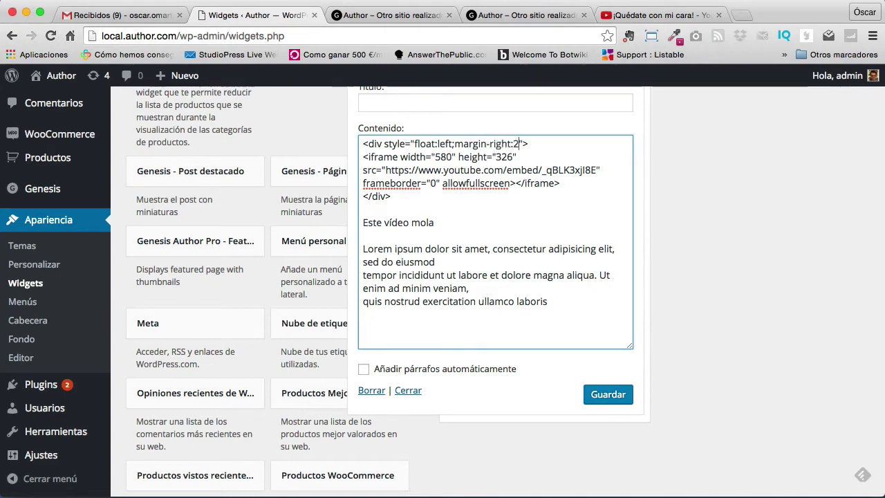
pyautogui.write('0px;')
pyautogui.click(608, 395)
# Reload the newer home page tab and compare its "Este vídeo mola" text with the title in the earlier version
pyautogui.click(532, 14)
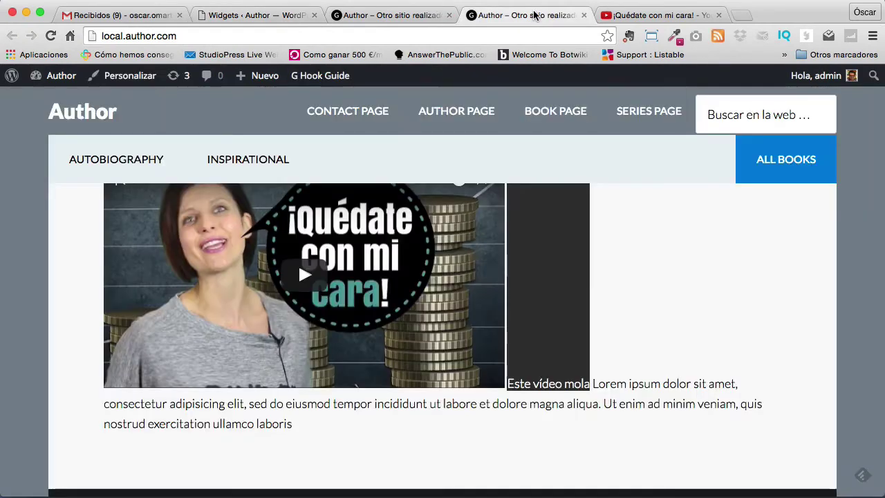
pyautogui.click(50, 39)
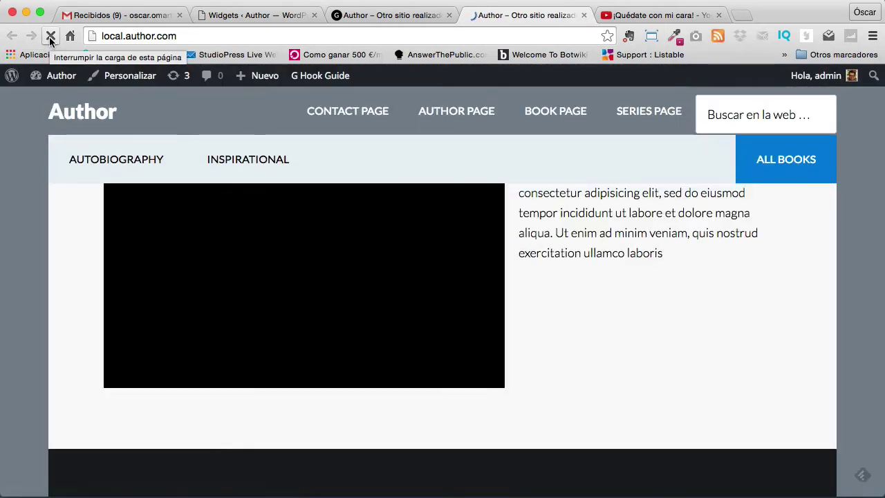
pyautogui.scroll(-1, 588, 317)
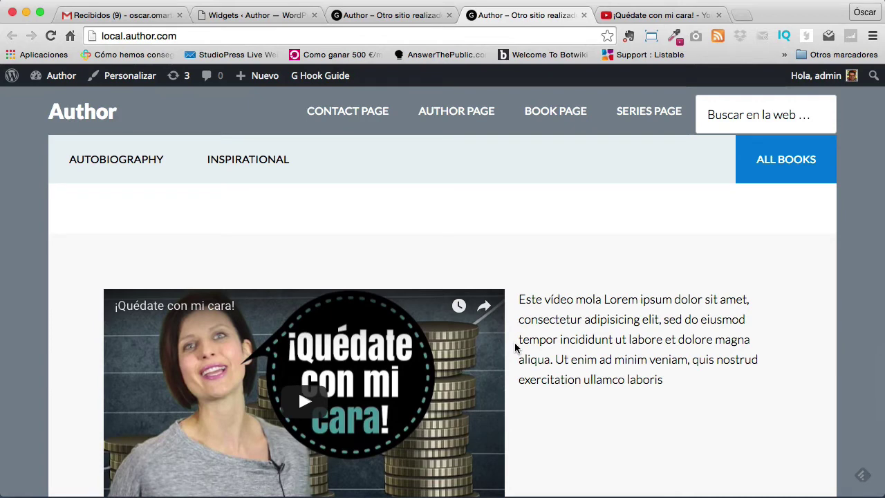
pyautogui.click(384, 19)
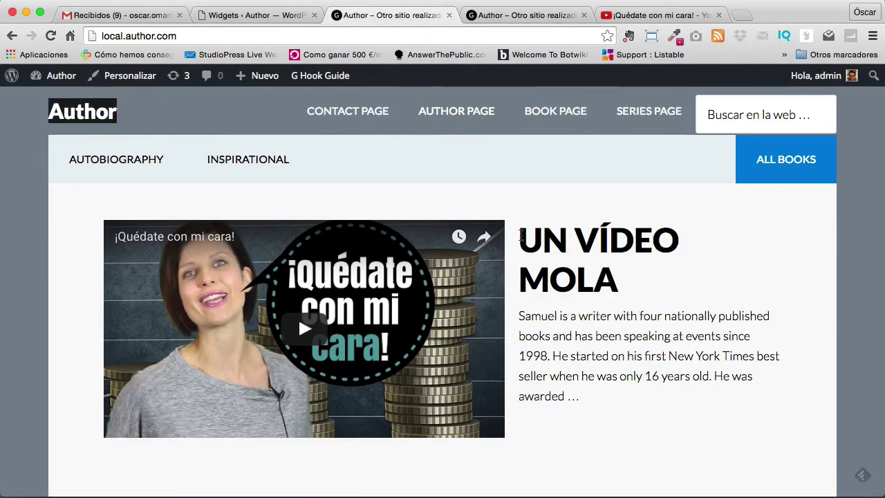
pyautogui.moveTo(517, 232); pyautogui.dragTo(621, 285)
pyautogui.hotkey('ctrl', 'Tab')
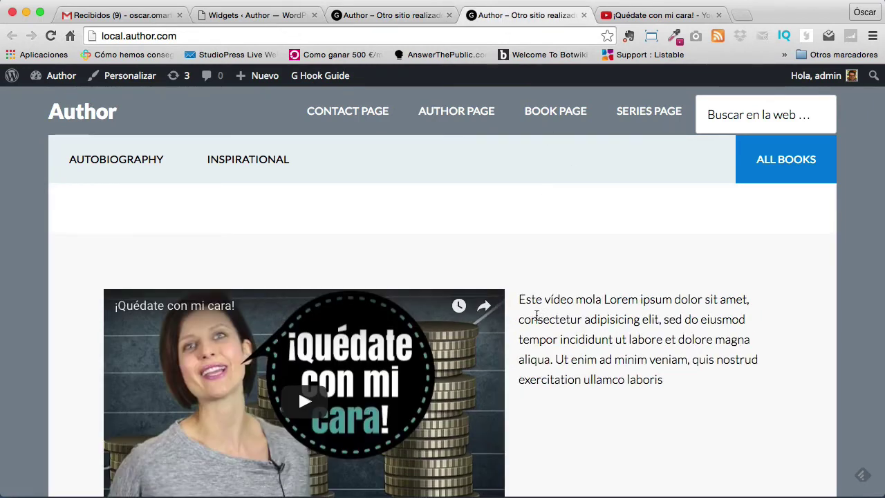
pyautogui.moveTo(520, 300); pyautogui.dragTo(602, 300)
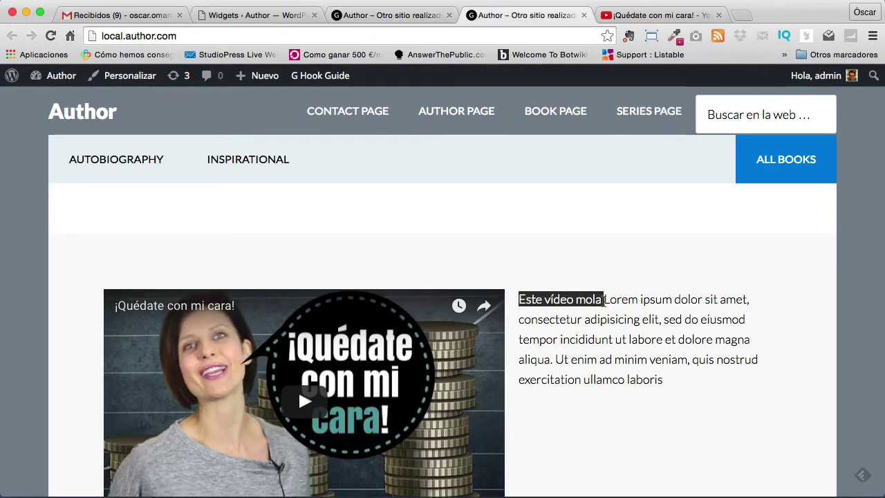
# Back in the widget editor, wrap the "Este vídeo mola" line and the Lorem ipsum paragraph in a second div
pyautogui.click(275, 15)
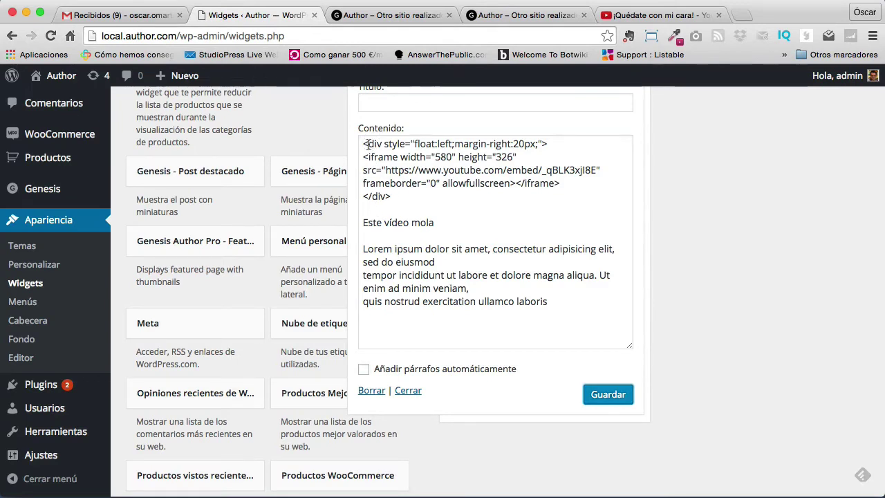
pyautogui.click(373, 214)
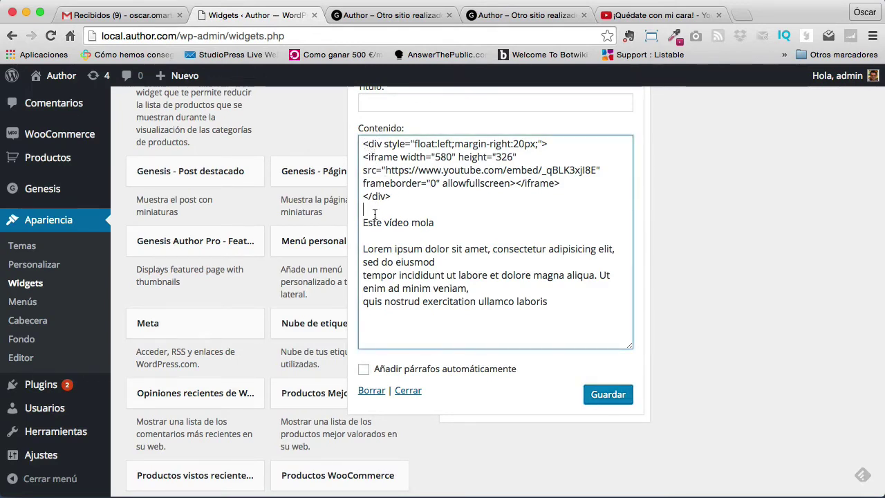
pyautogui.press('Return')
pyautogui.write('<div>')
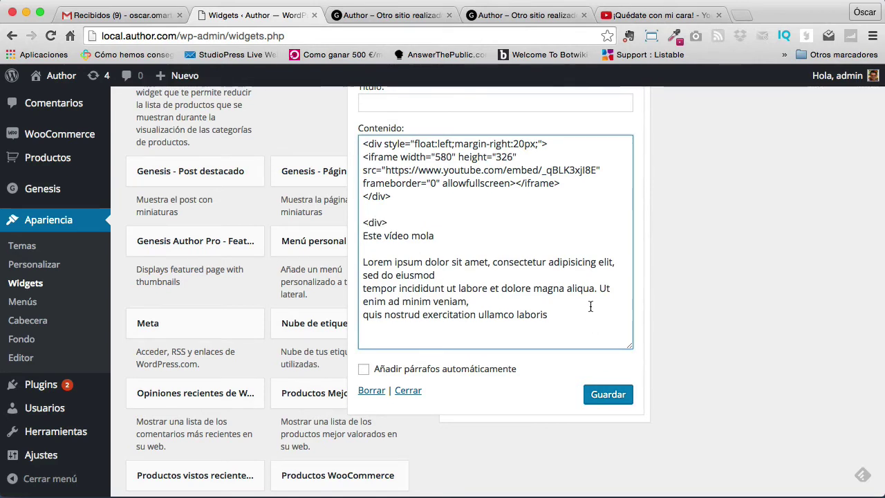
pyautogui.press('Return')
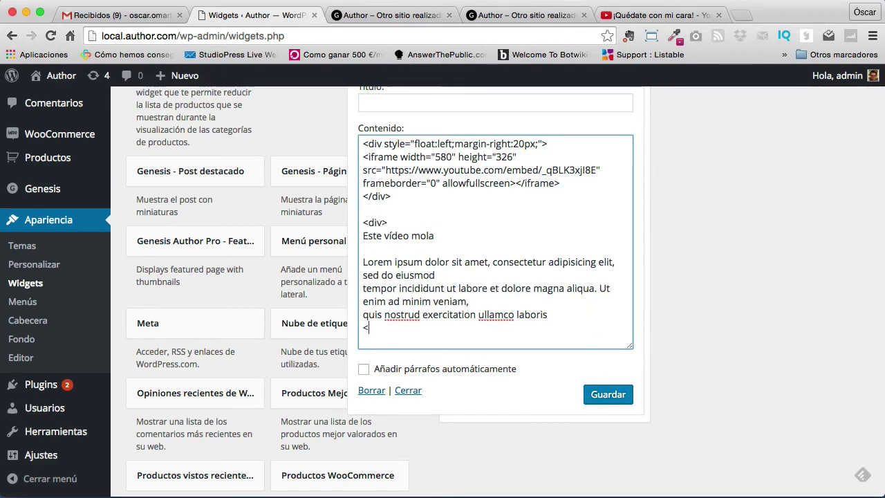
pyautogui.write('</div>')
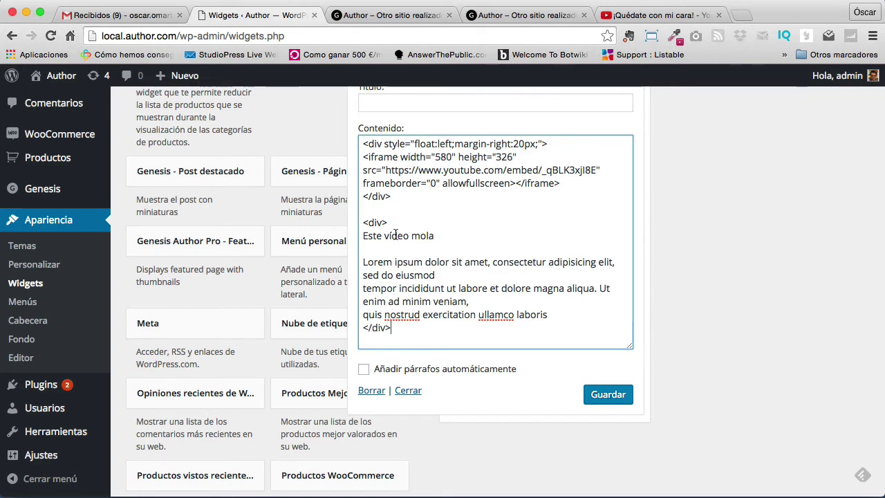
# Enclose the "Este vídeo mola" line in h2 heading tags
pyautogui.moveTo(434, 236); pyautogui.dragTo(361, 236)
pyautogui.click(365, 236)
pyautogui.write('<h2>')
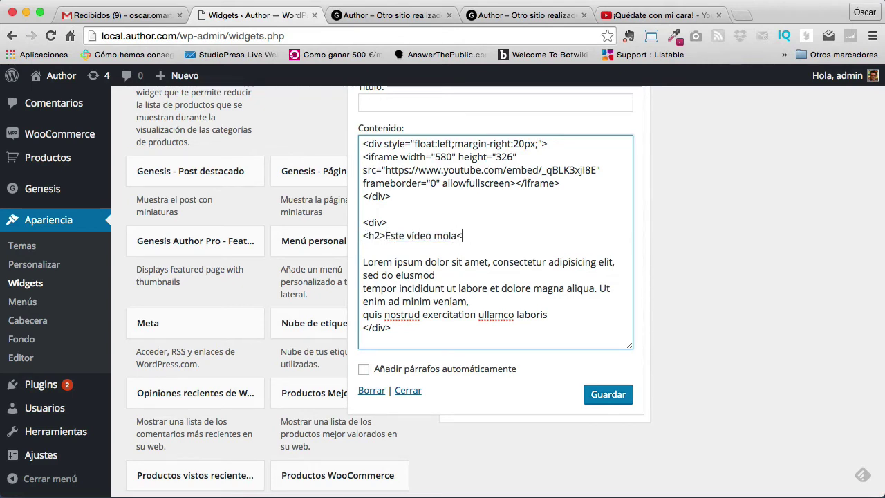
pyautogui.write('/h2>')
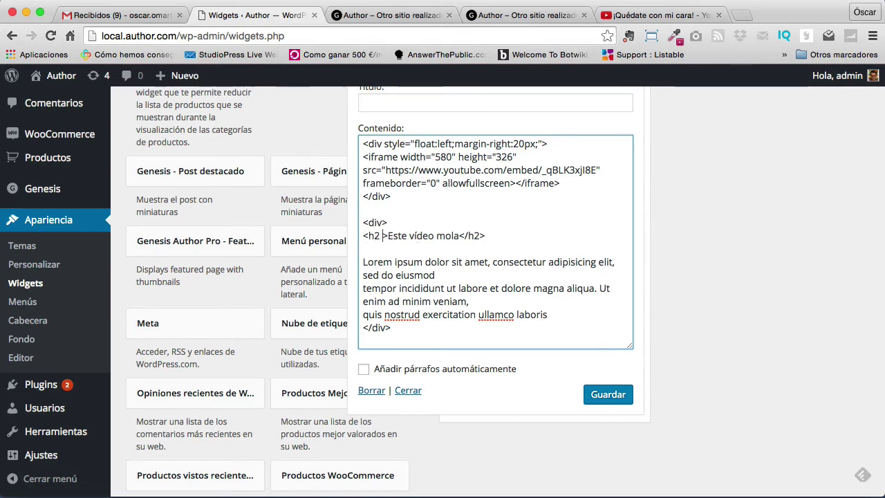
# Add an inline style attribute to the h2 heading that sets "font-size:48px;"
pyautogui.write(' style=""')
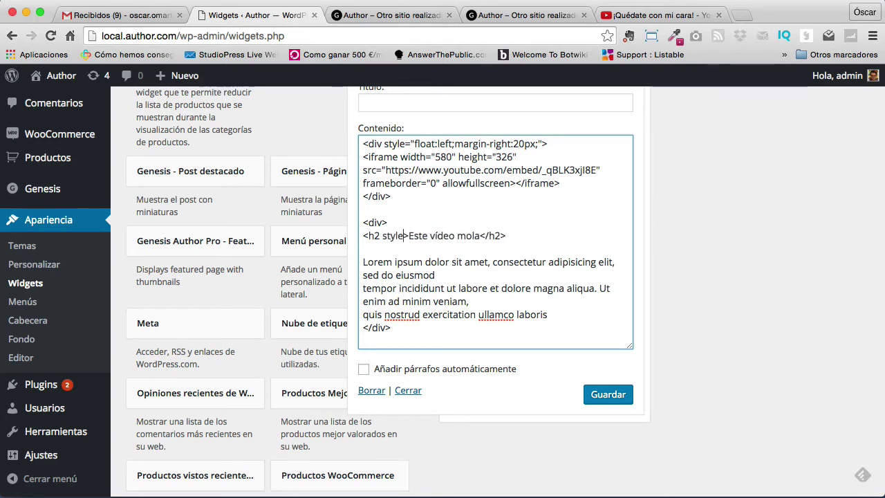
pyautogui.write('font-si')
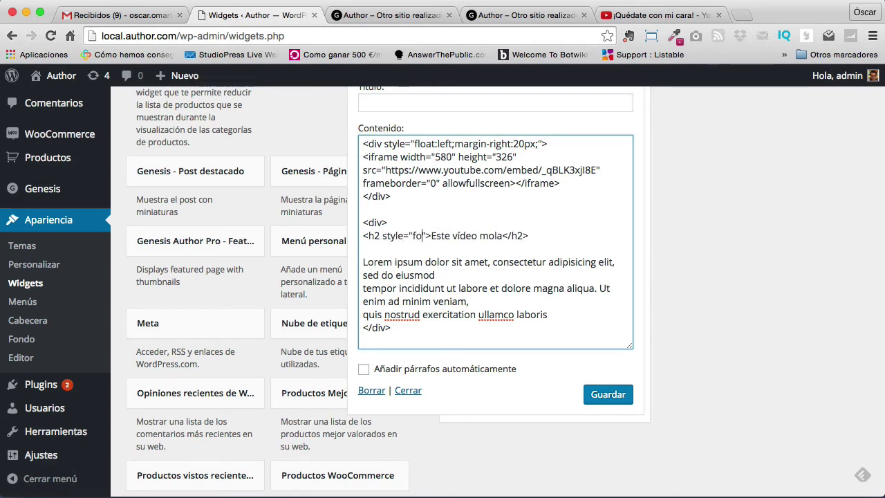
pyautogui.write('ze:')
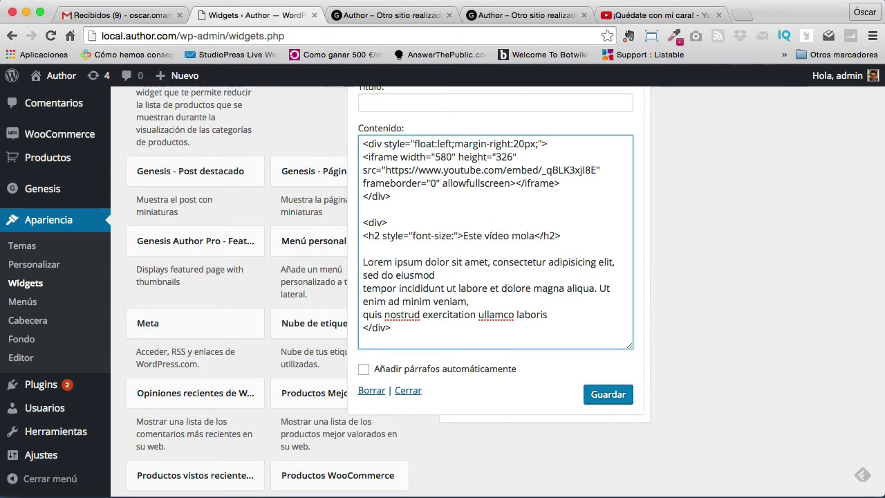
pyautogui.write('48px;')
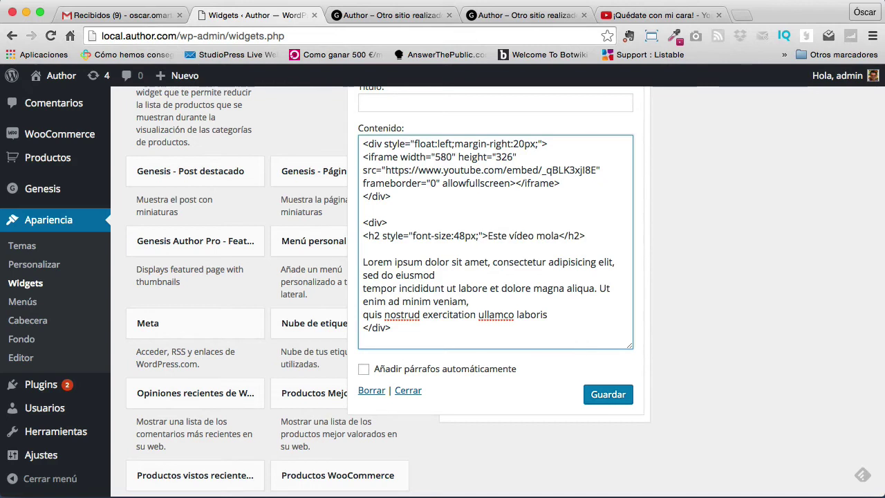
# Append "text-transform:uppercase;" to the h2 heading's inline style and save the widget
pyautogui.write('text-')
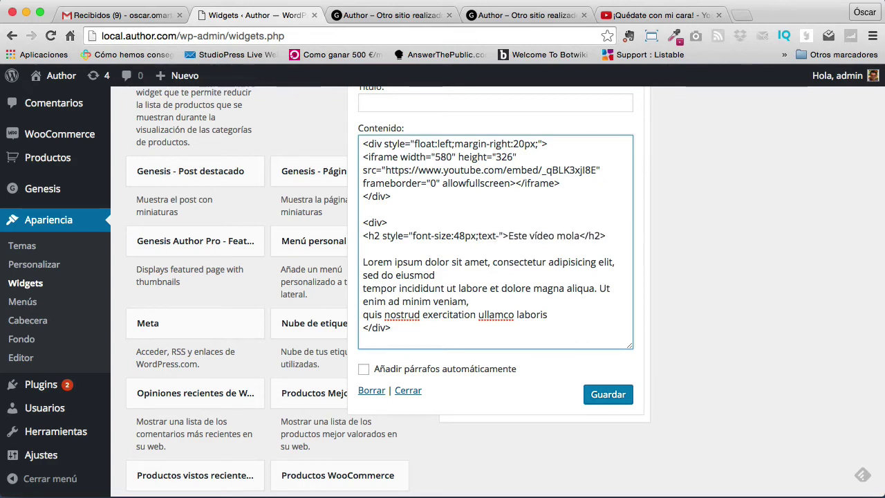
pyautogui.write('transf')
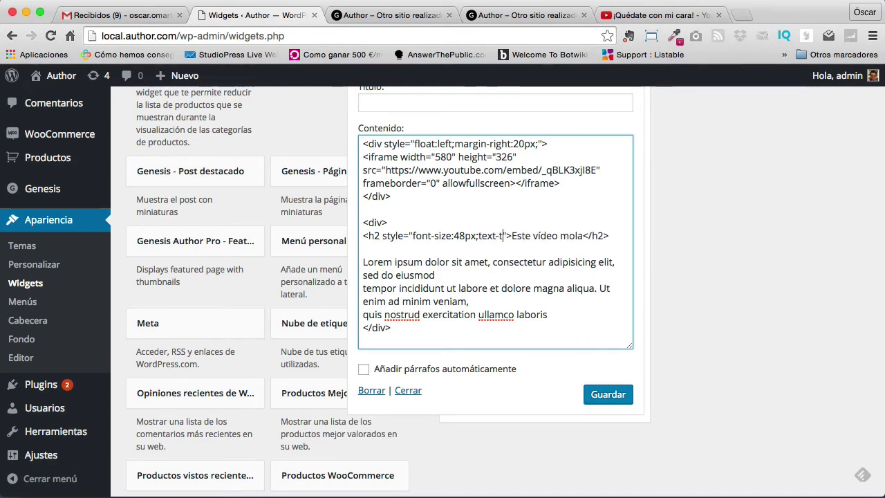
pyautogui.write('orm:')
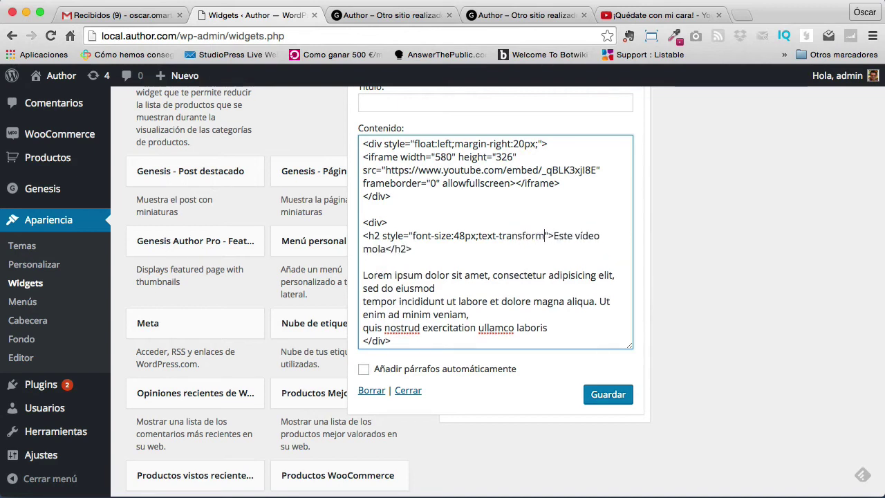
pyautogui.write('upperc')
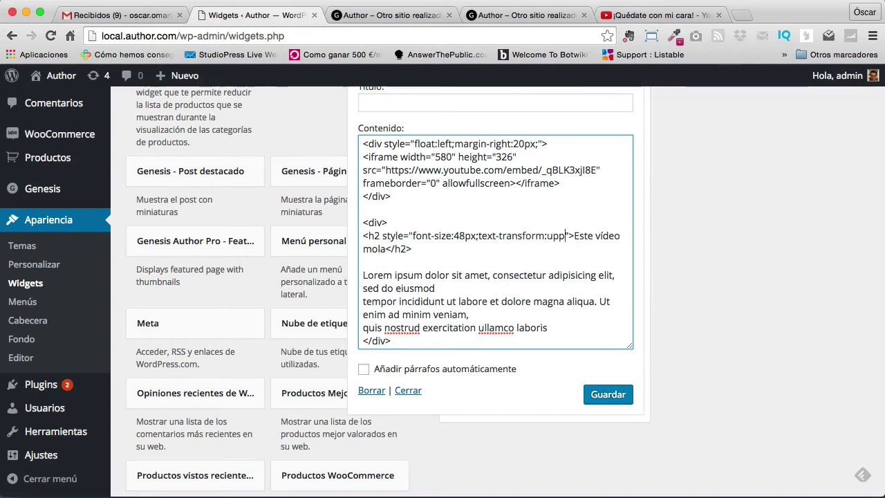
pyautogui.write('ase;')
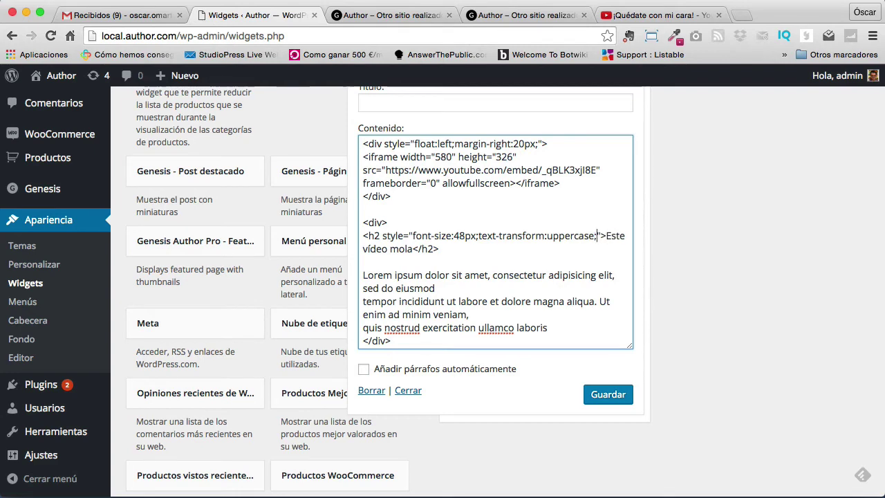
pyautogui.click(604, 404)
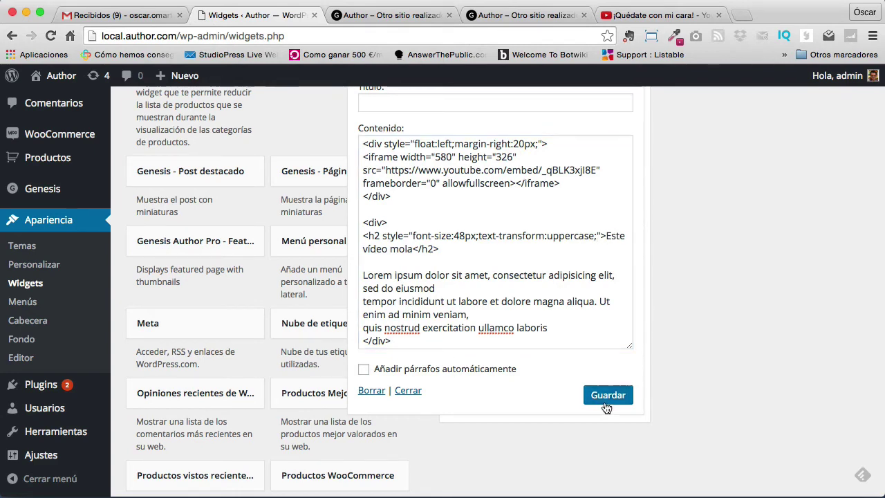
# Reload the newer home page tab to check the styling of the "Este vídeo mola" heading beside the video
pyautogui.click(514, 20)
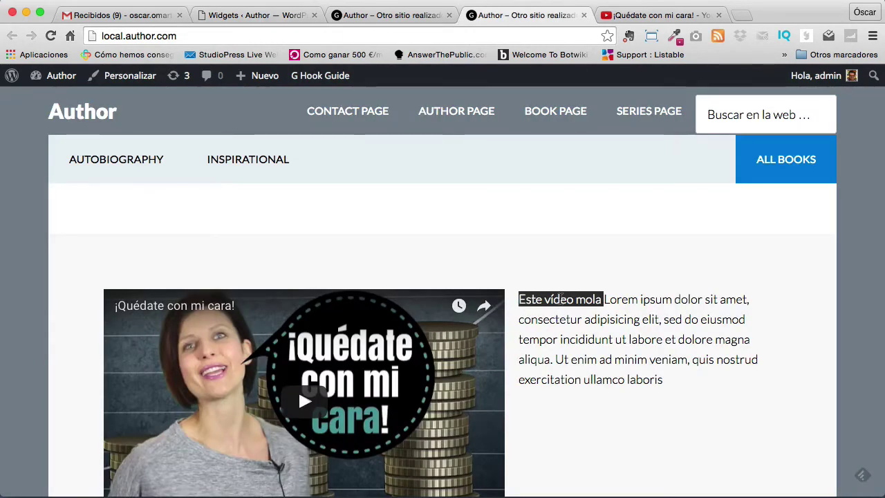
pyautogui.click(520, 299)
pyautogui.moveTo(521, 299); pyautogui.dragTo(603, 299)
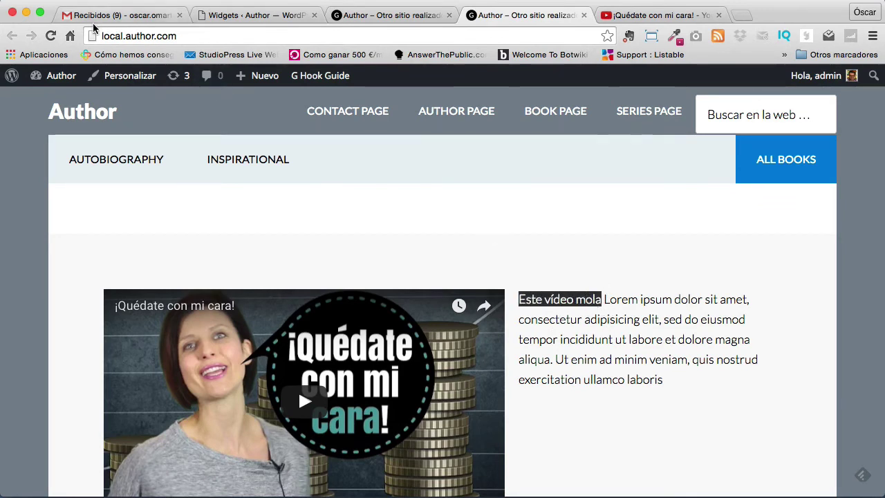
pyautogui.click(49, 37)
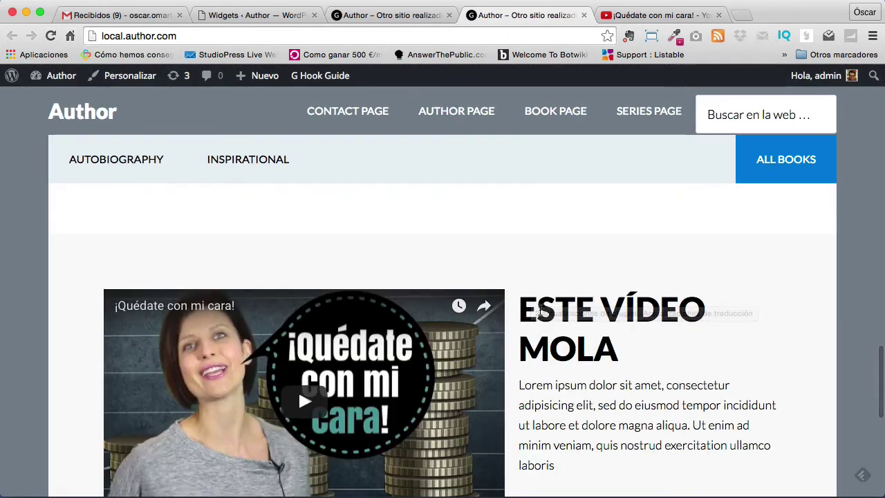
# Compare the "Este vídeo mola" heading and text beside the video with the "Behind Iceland Eats" section on the home page
pyautogui.moveTo(520, 307); pyautogui.dragTo(642, 344)
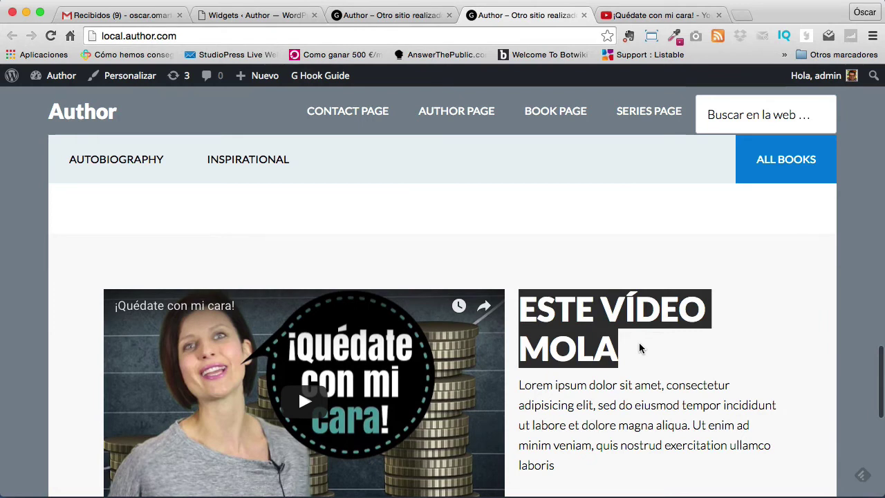
pyautogui.scroll(-1, 639, 348)
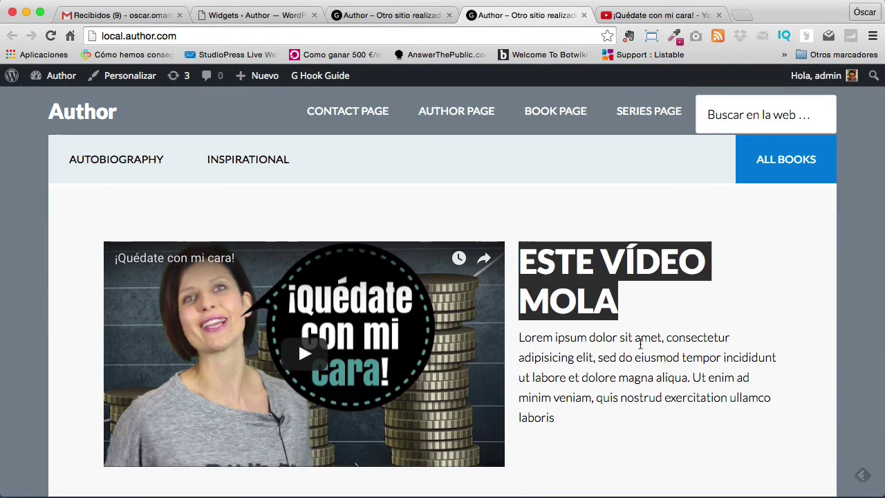
pyautogui.click(658, 361)
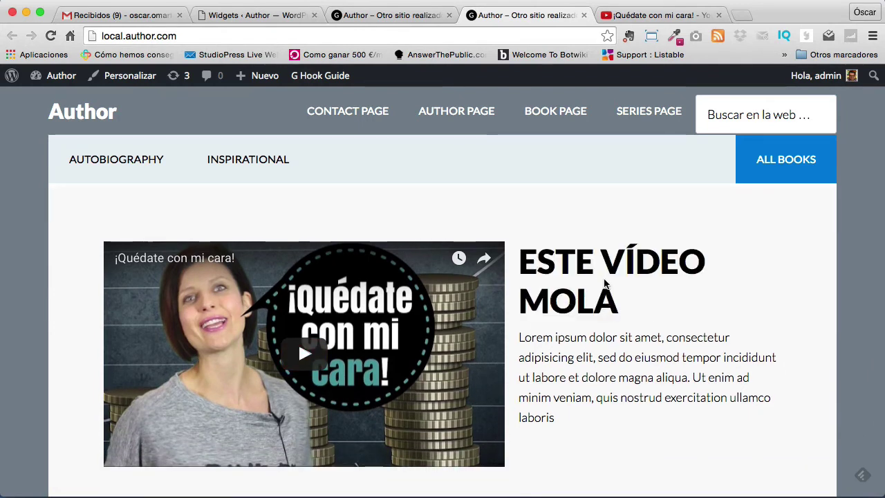
pyautogui.scroll(10, 617, 328)
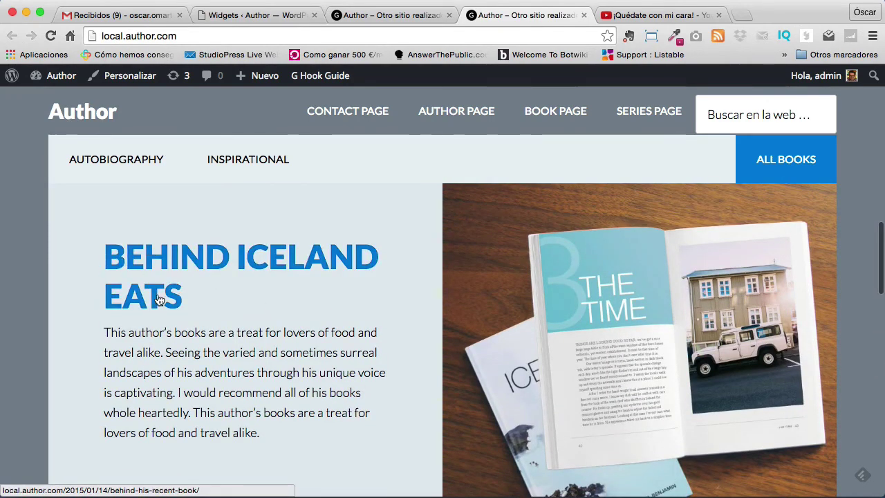
pyautogui.moveTo(105, 330); pyautogui.dragTo(263, 432)
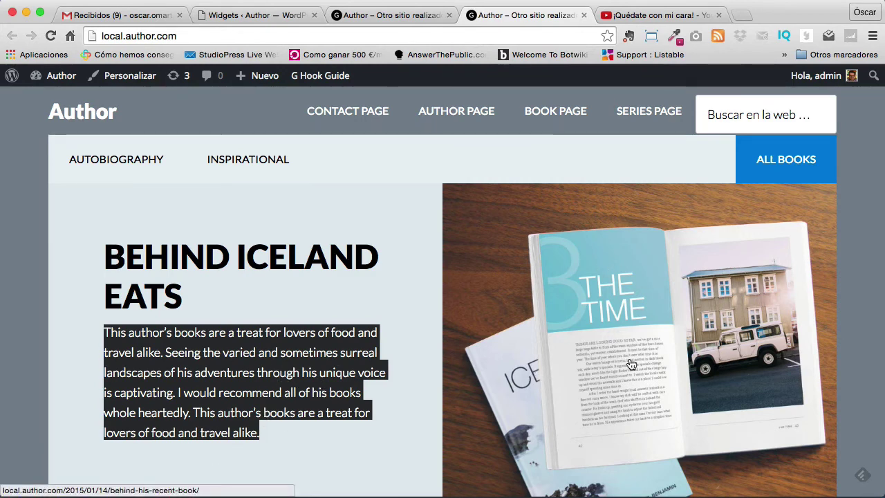
pyautogui.scroll(-15, 636, 328)
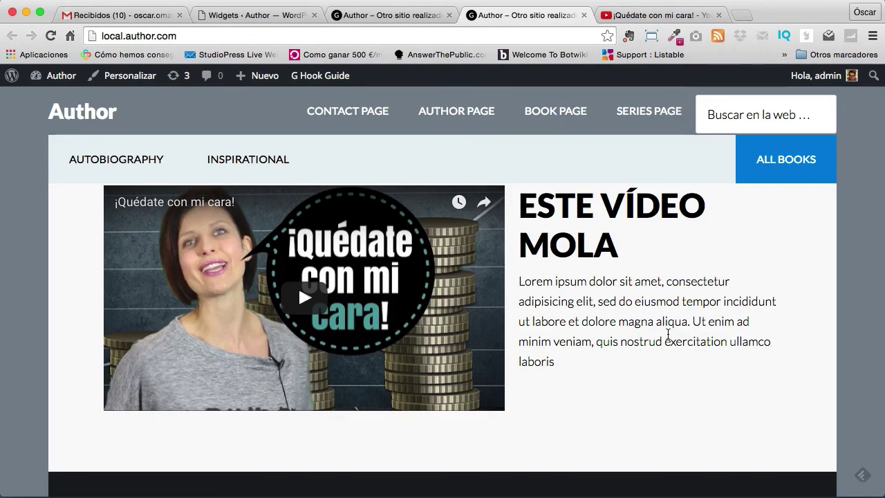
pyautogui.scroll(15, 650, 337)
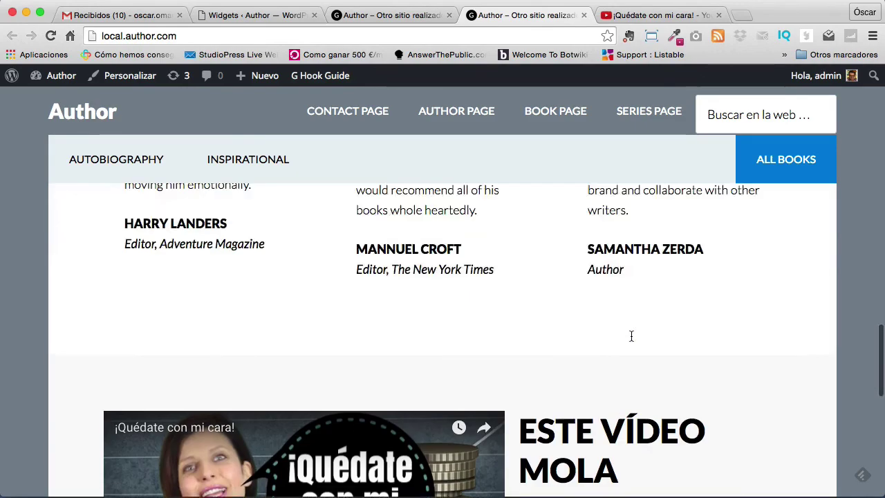
pyautogui.scroll(1, 634, 343)
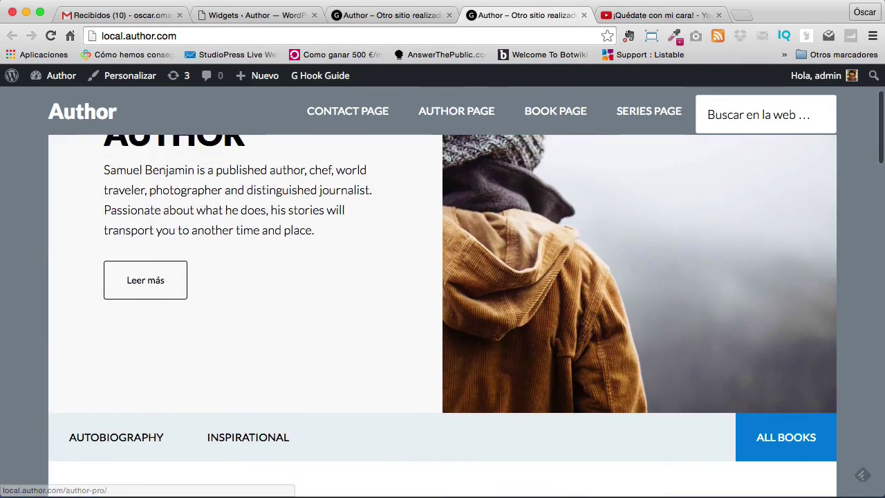